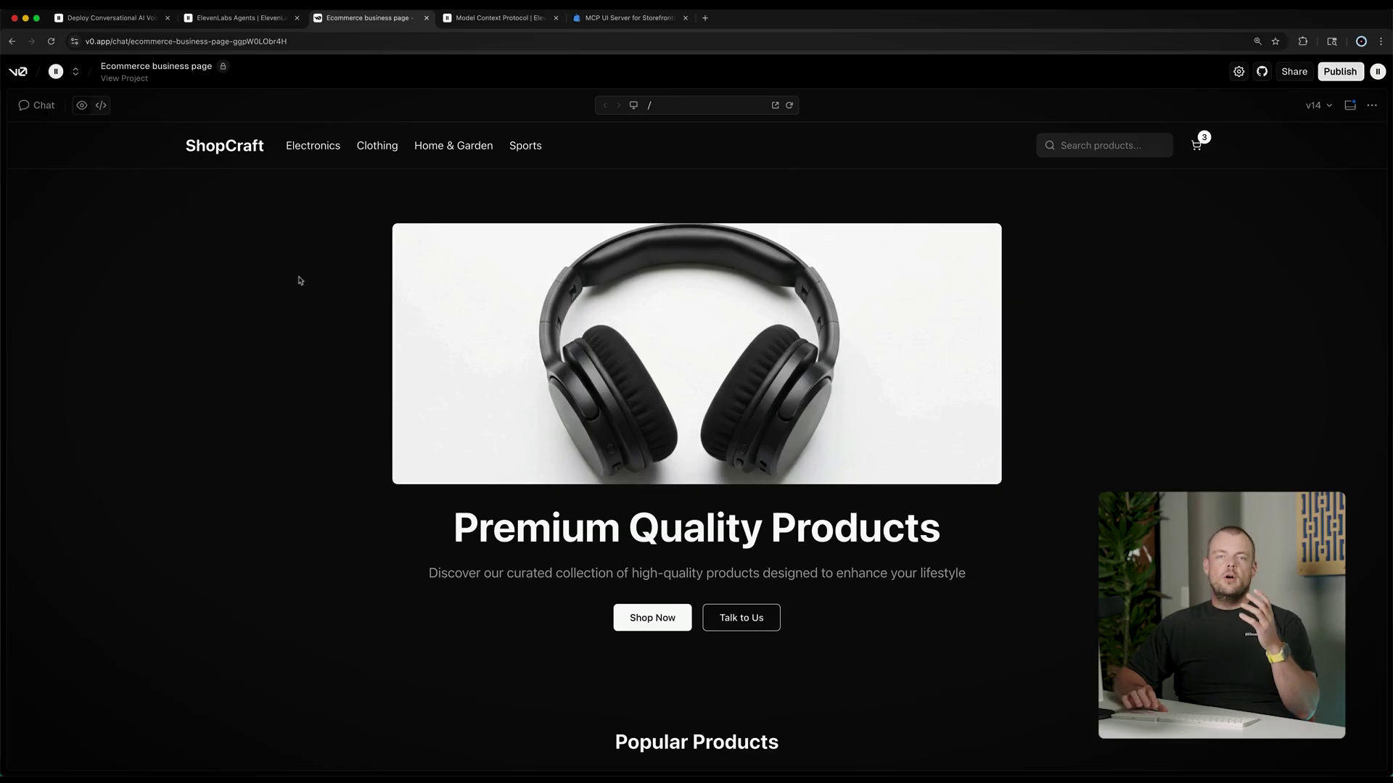
left_click(622, 20)
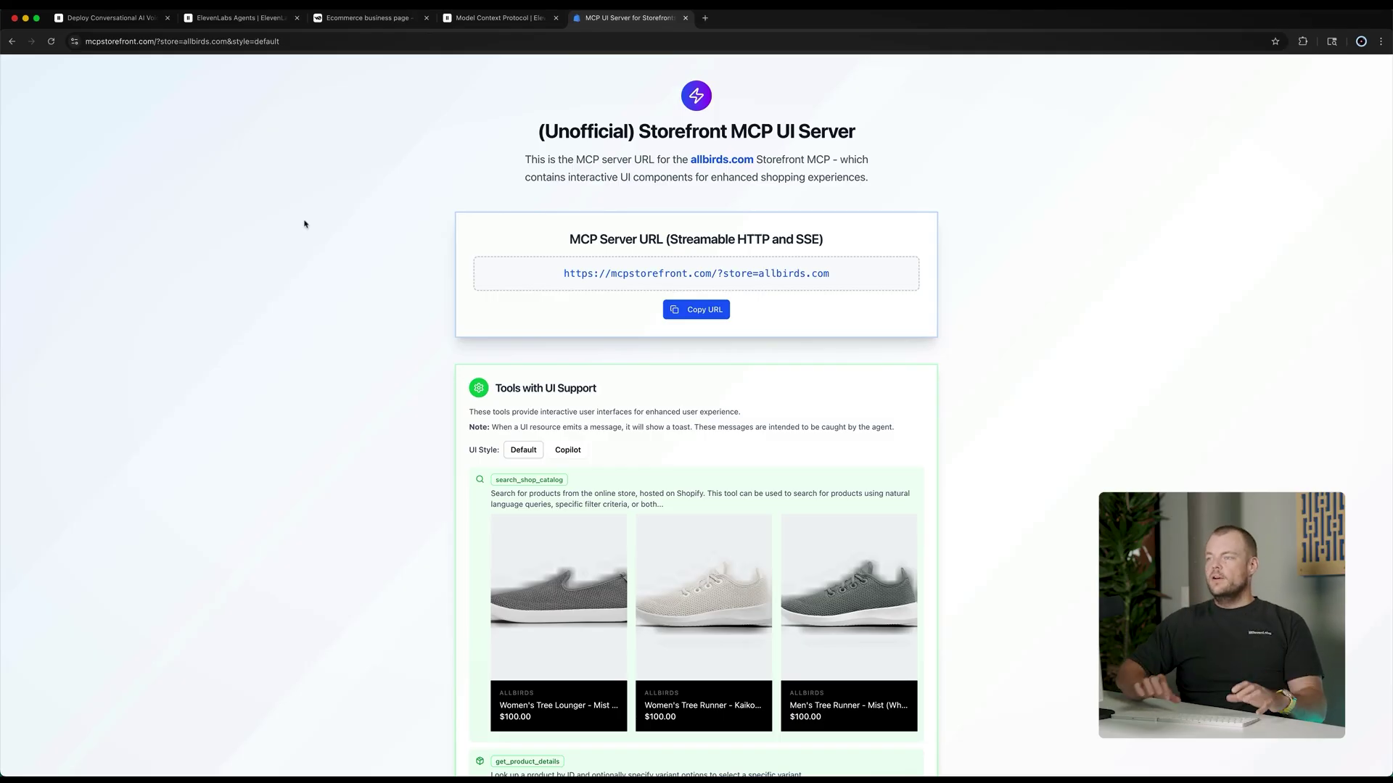
left_click(113, 41)
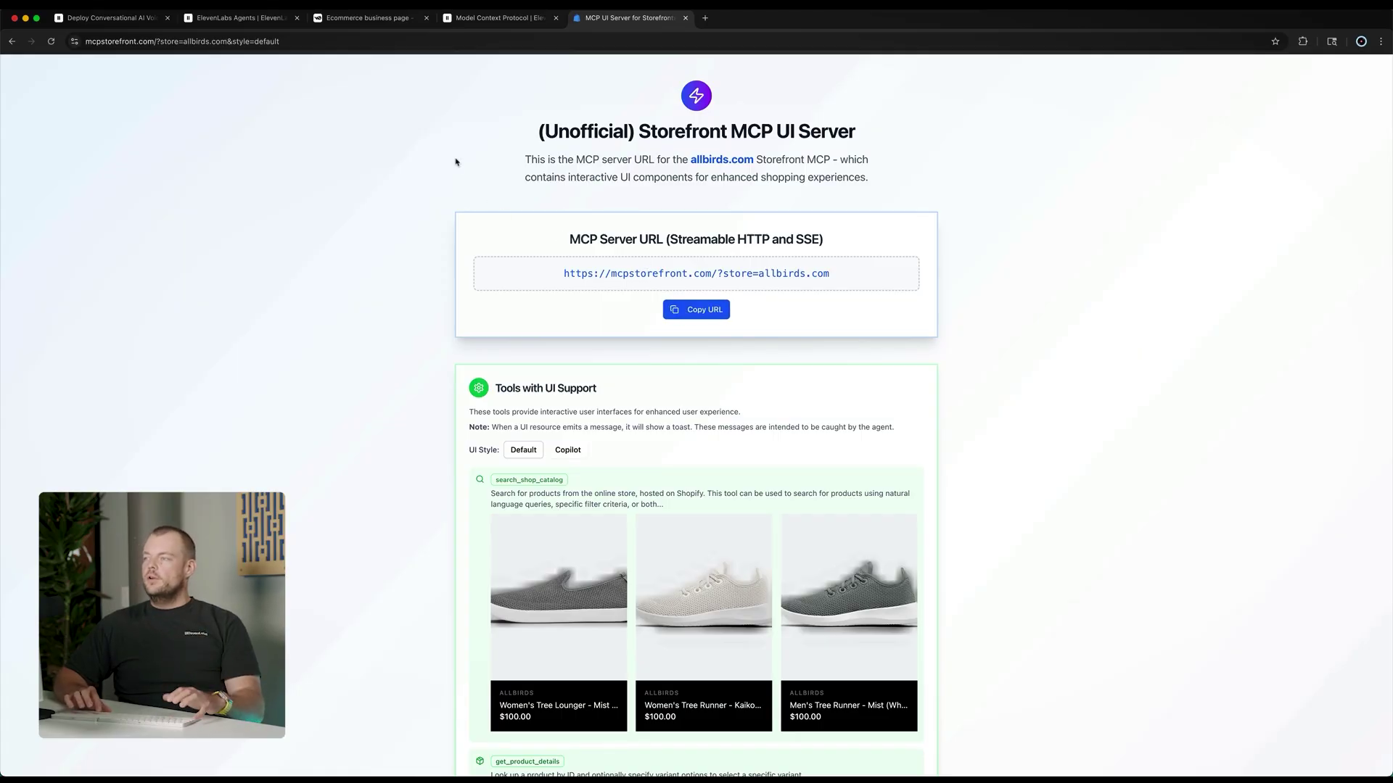
Step: Back on the Store Assistant agent, start a New Custom MCP Server under Custom MCP Servers
left_click(250, 20)
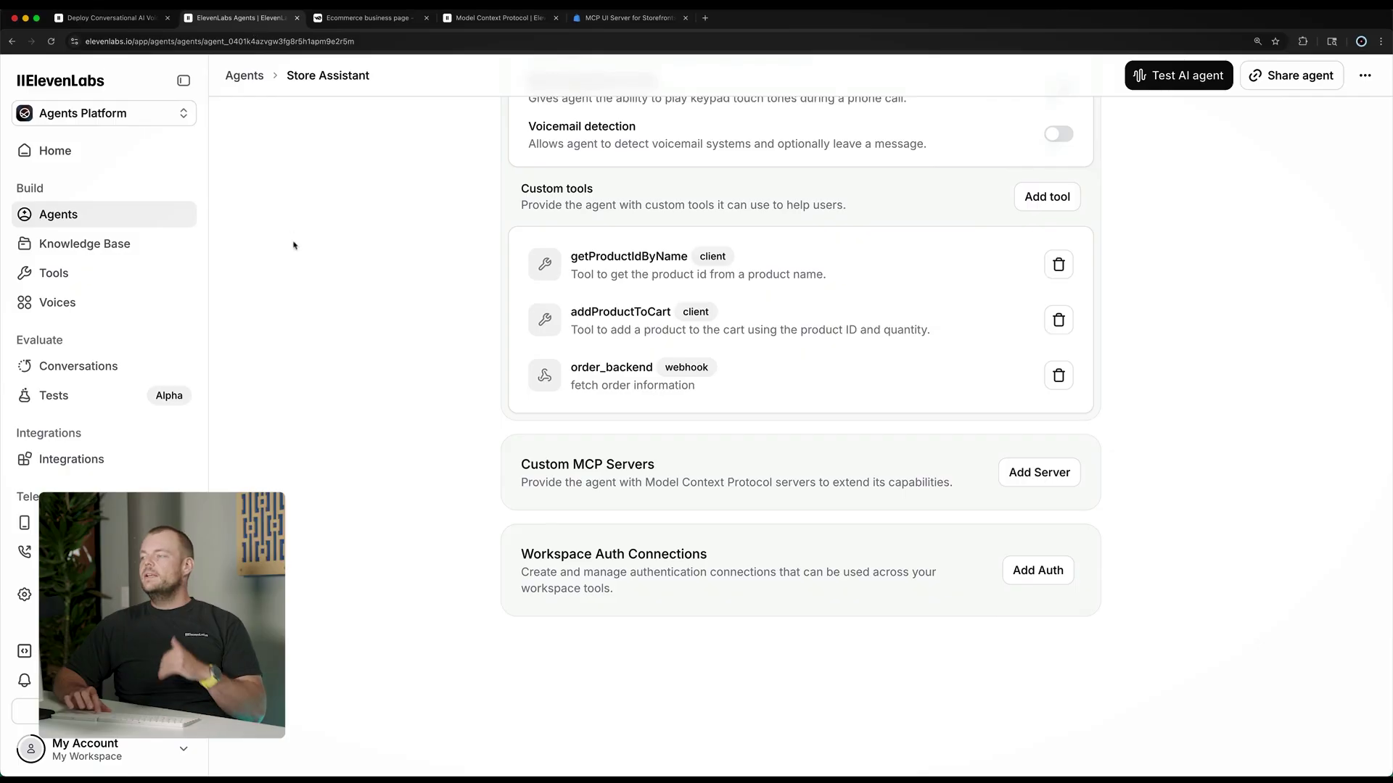
scroll(373, 236, "up", 2)
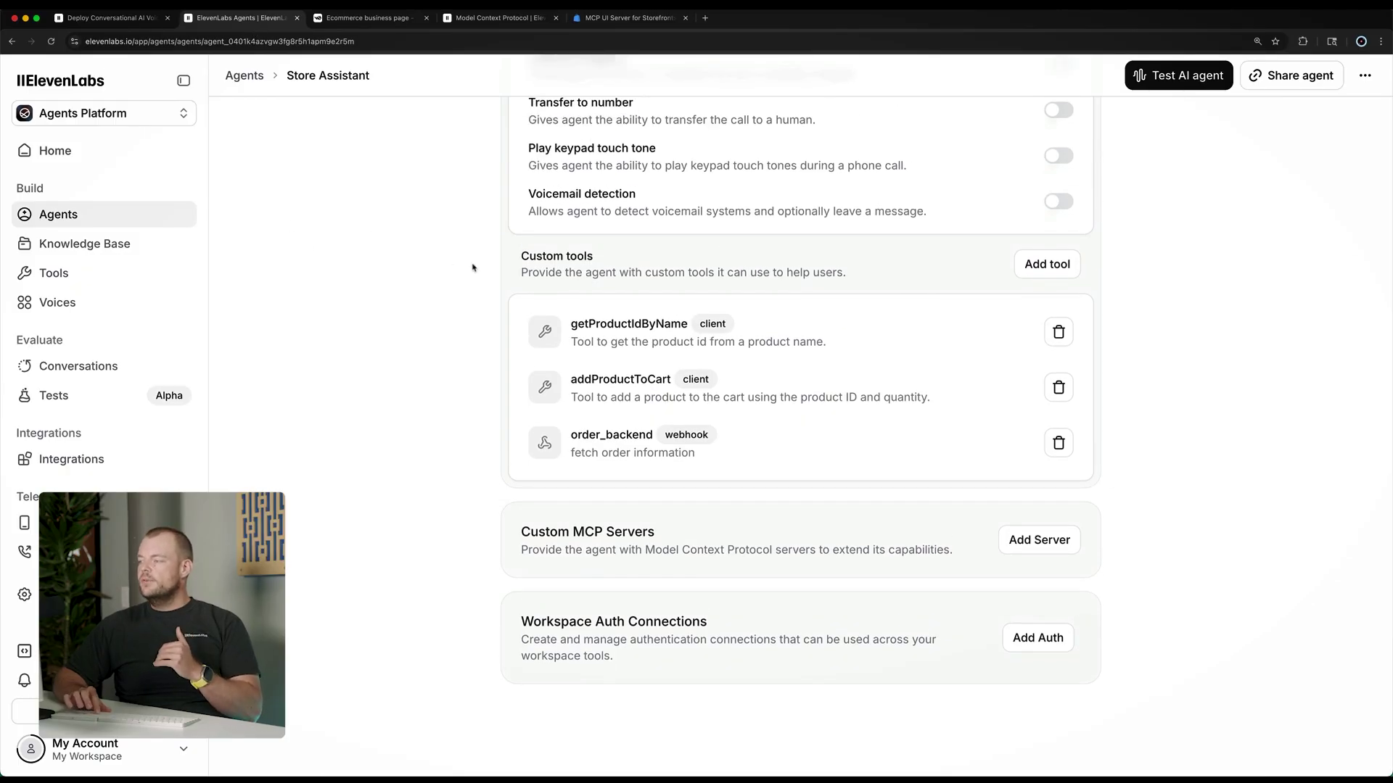
triple_click(539, 259)
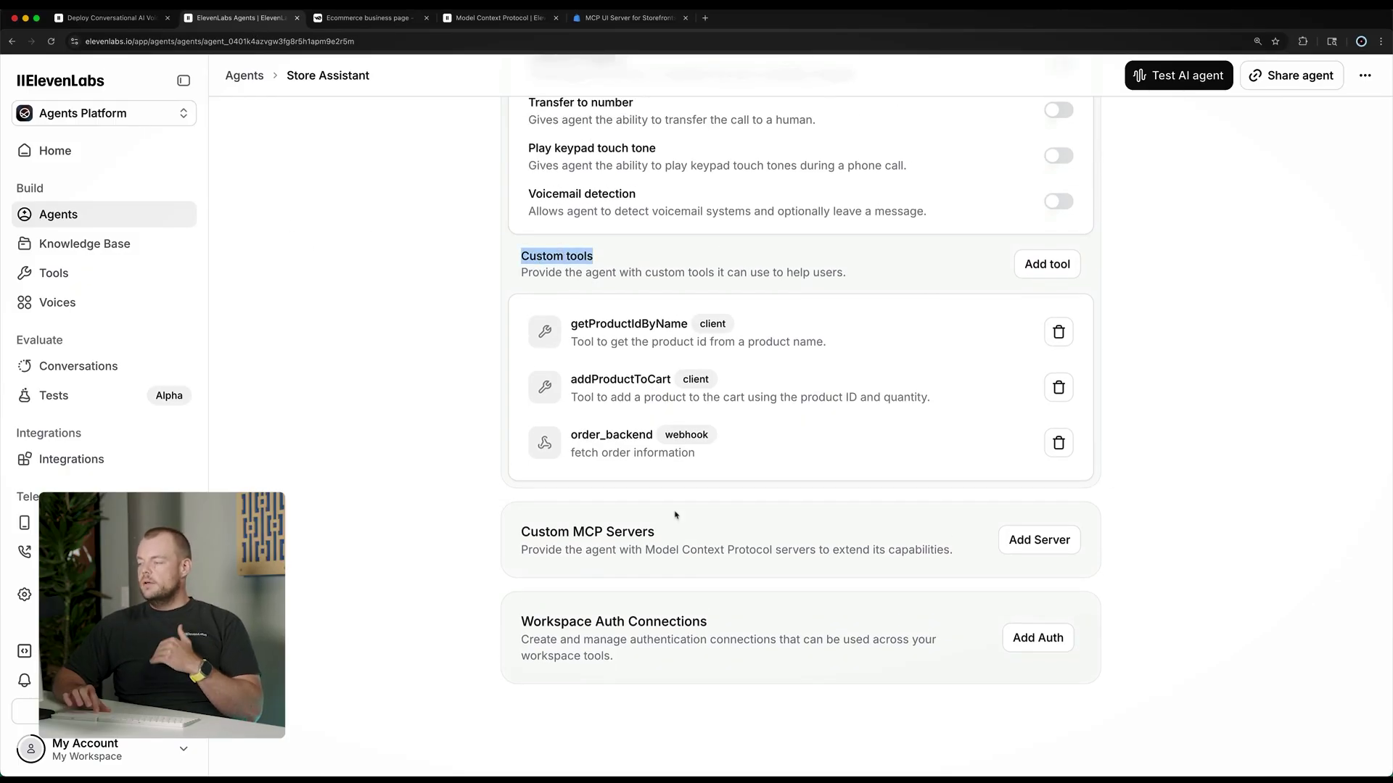
scroll(661, 519, "down", 2)
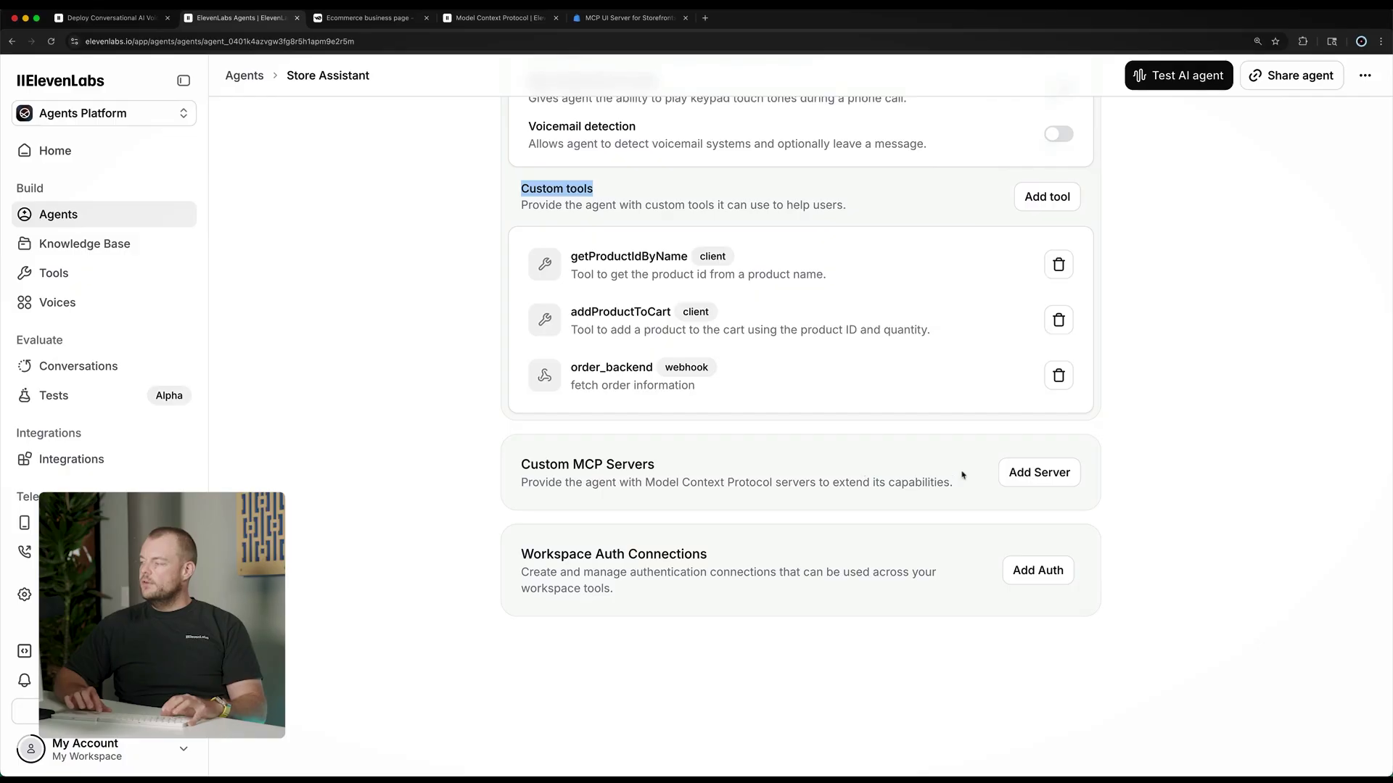
left_click(1023, 470)
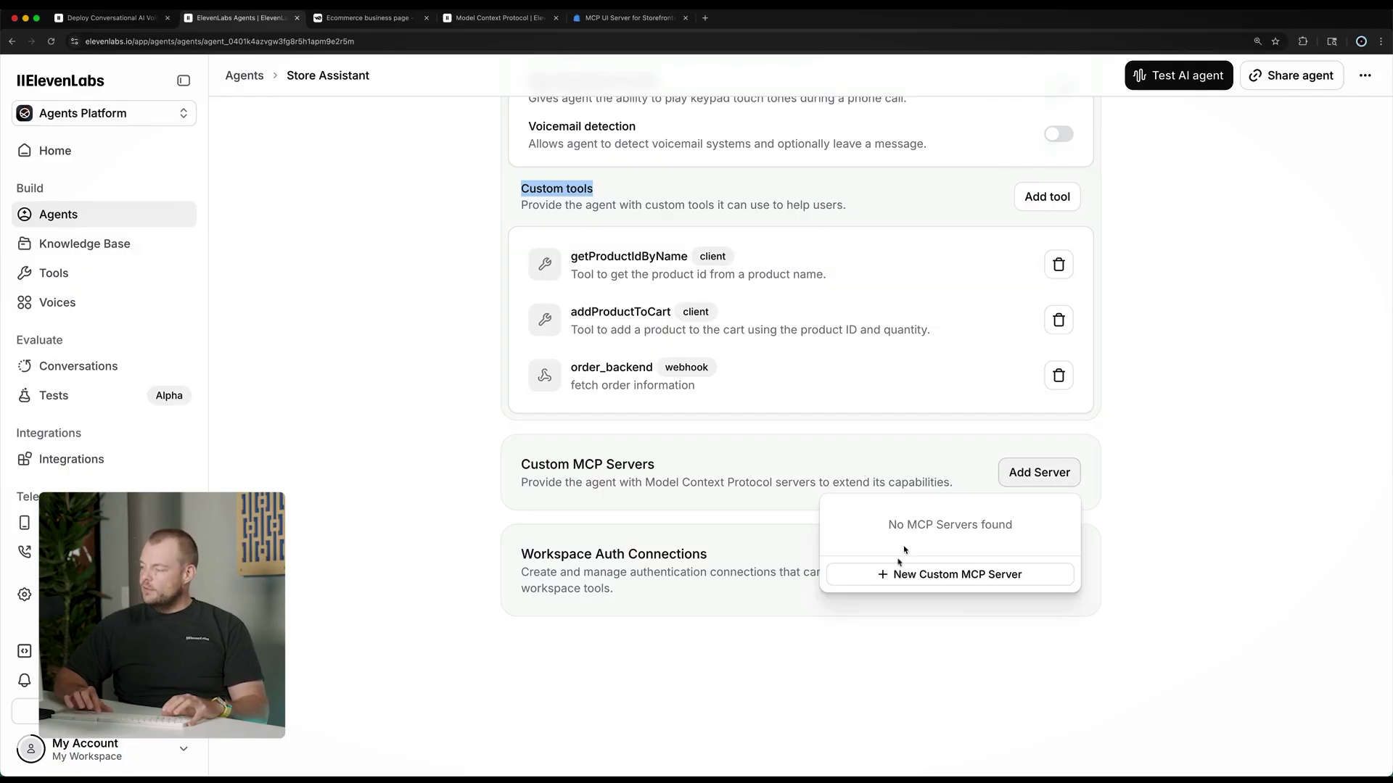
left_click(894, 576)
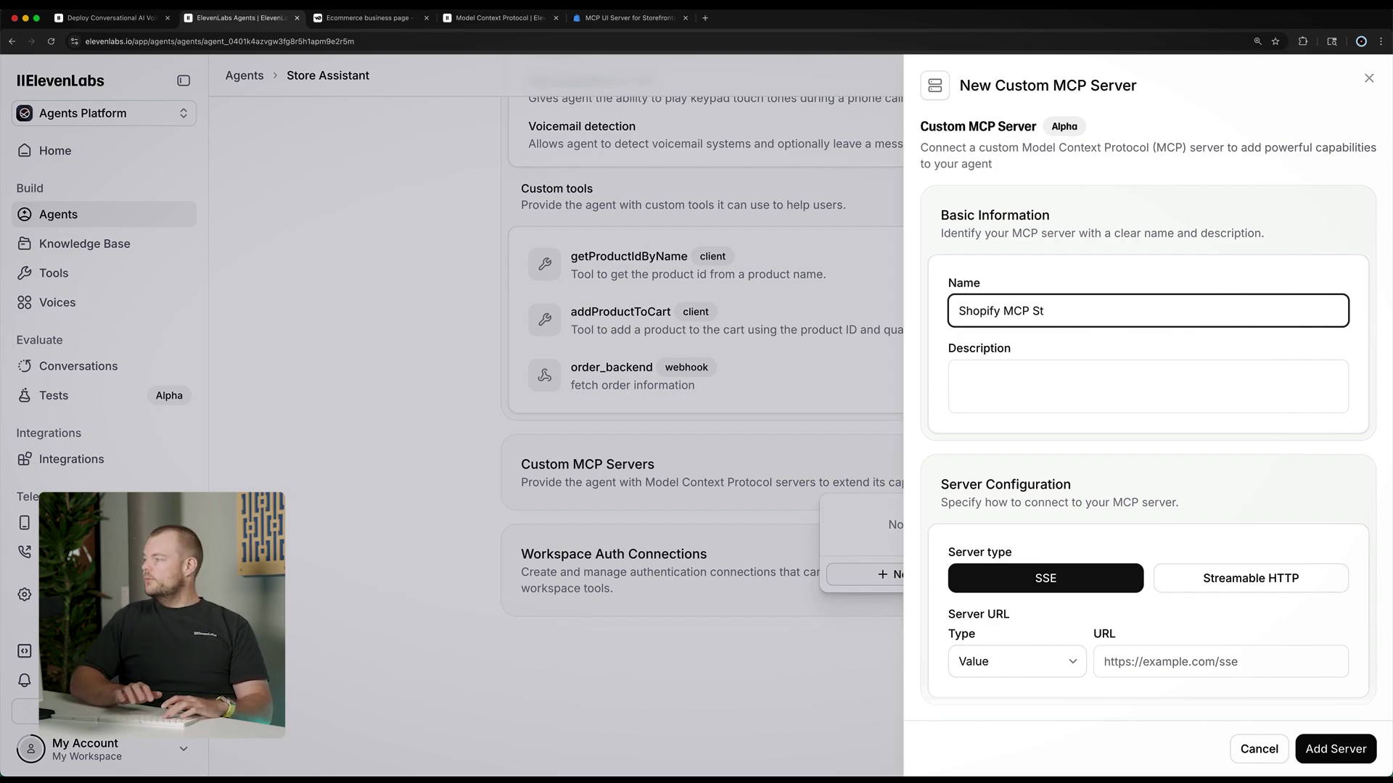
Step: Enter name 'Shopify MCP Storefront Server' and description 'MCP storefront server to search store catalogue', fixing the typo
type("Shopify MCP Storefront Server")
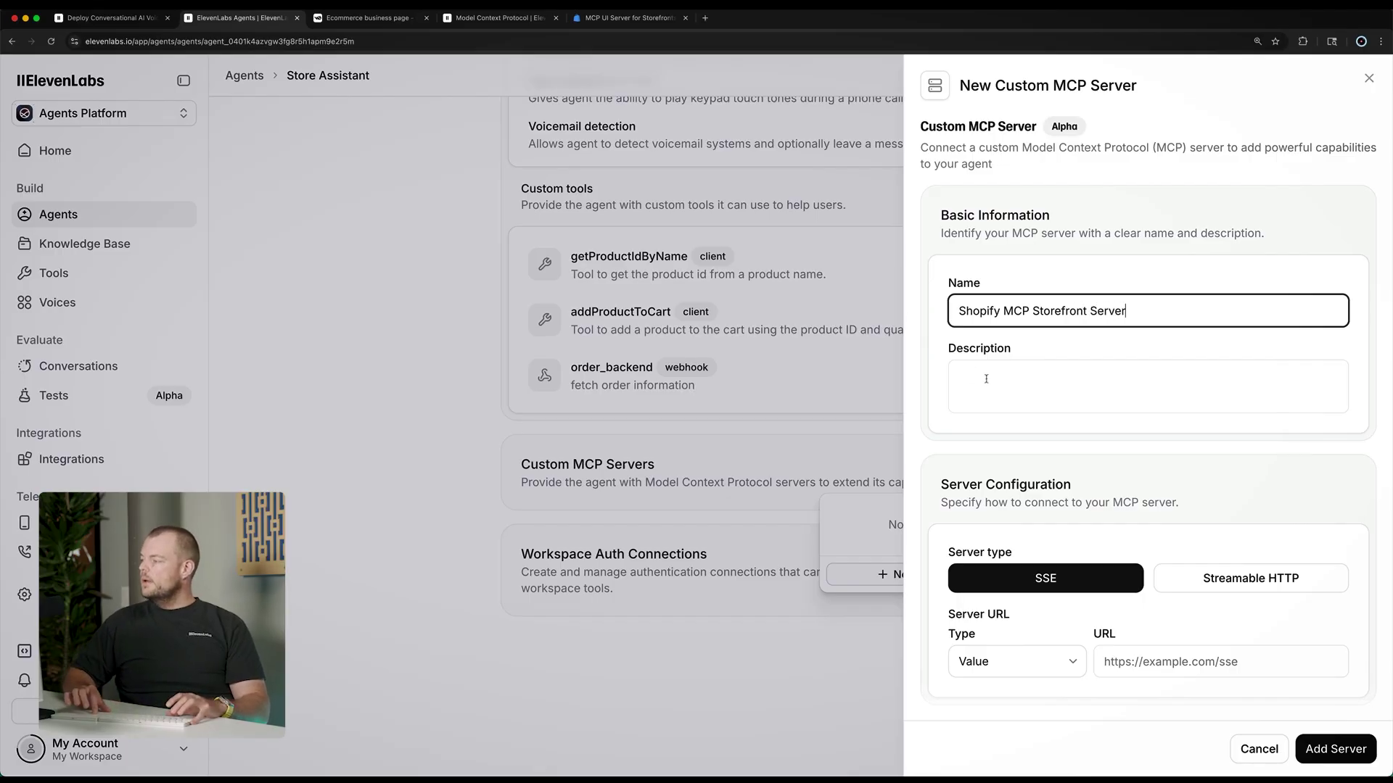
left_click(989, 380)
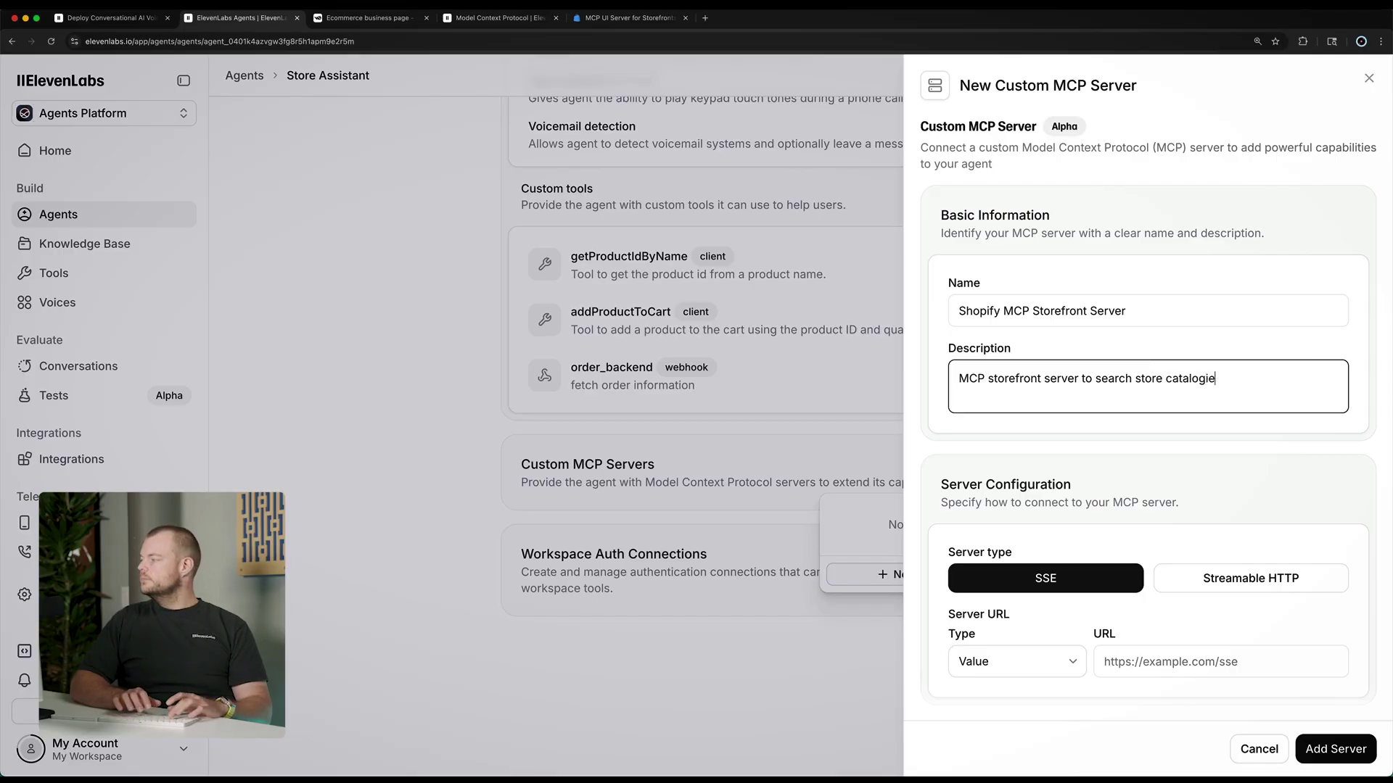
key("BackSpace")
key("BackSpace")
type("ue")
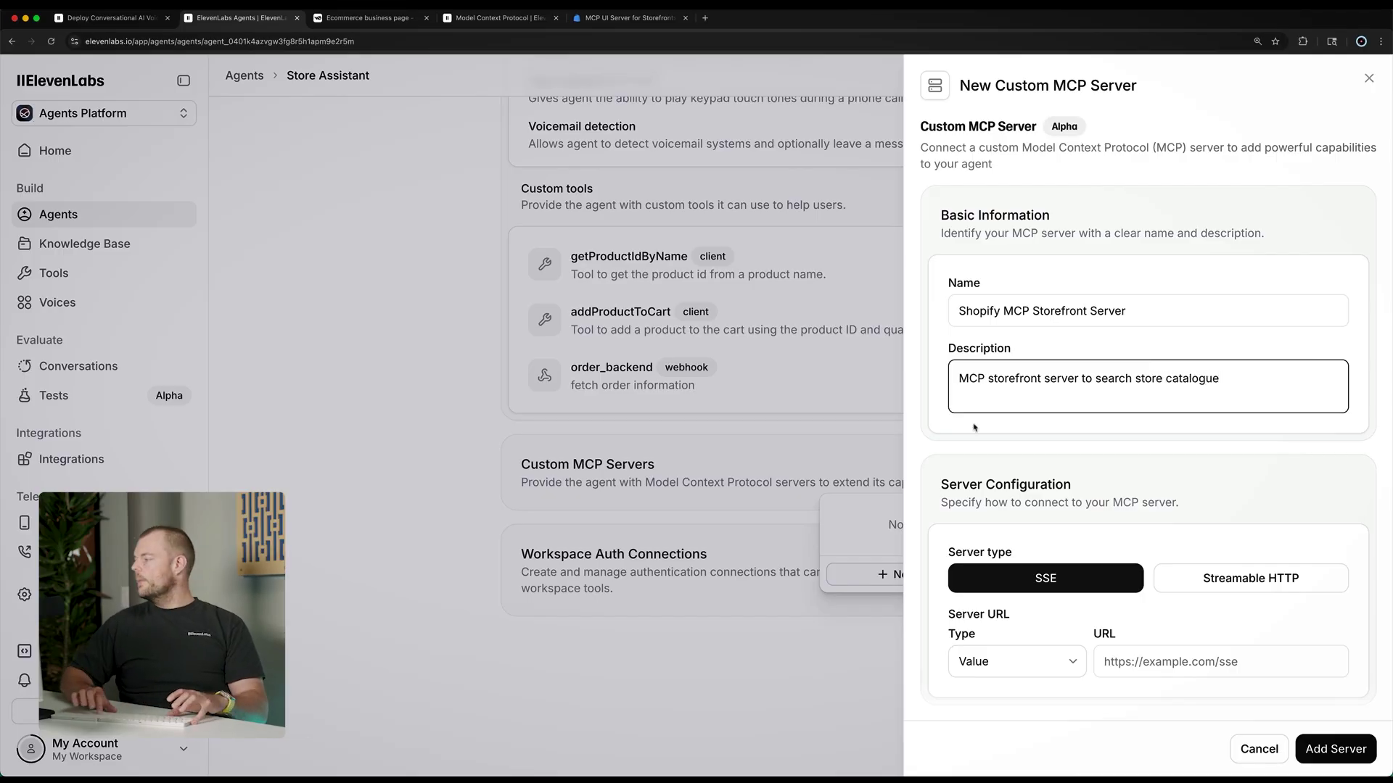
scroll(1180, 487, "down", 10)
scroll(1180, 487, "up", 6)
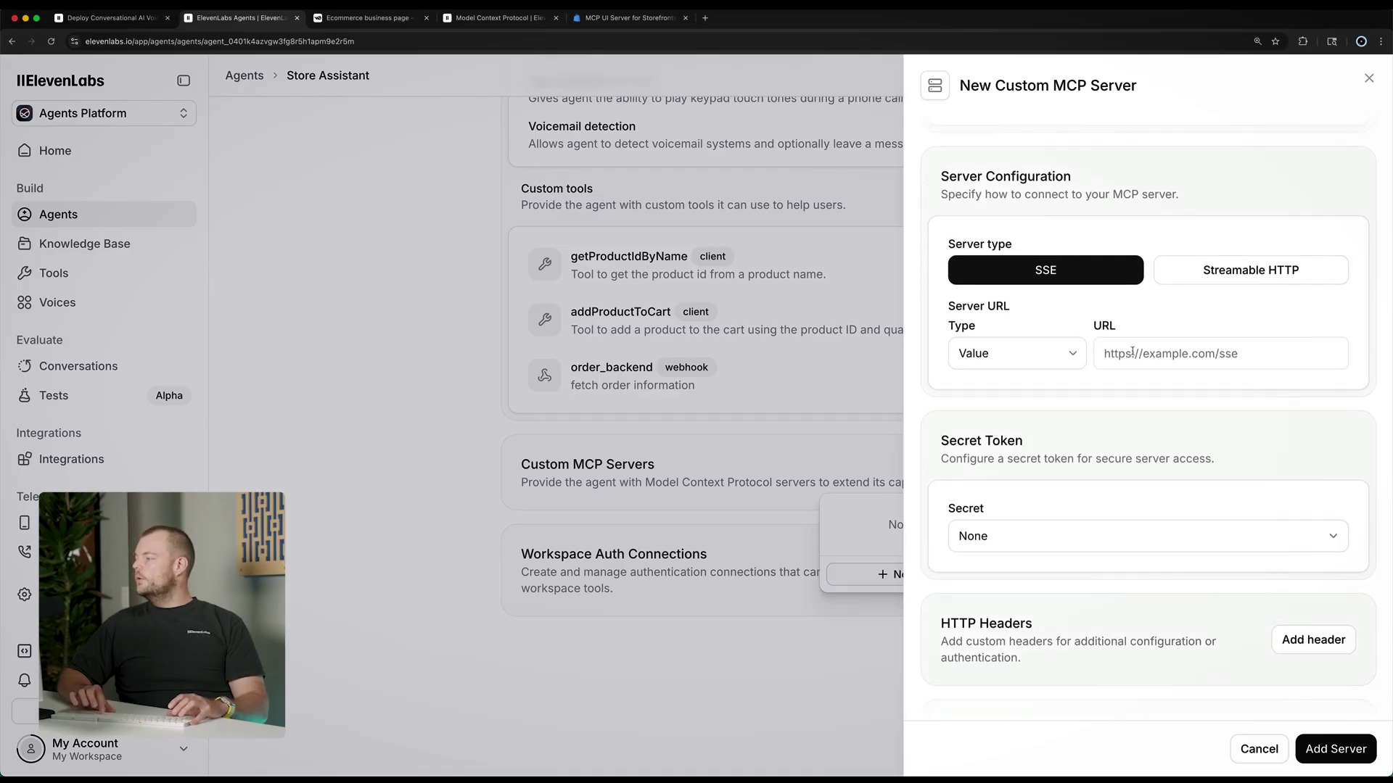
Step: Paste the allbirds.com mcpstorefront URL into the server URL field
left_click(1133, 351)
key("super+v")
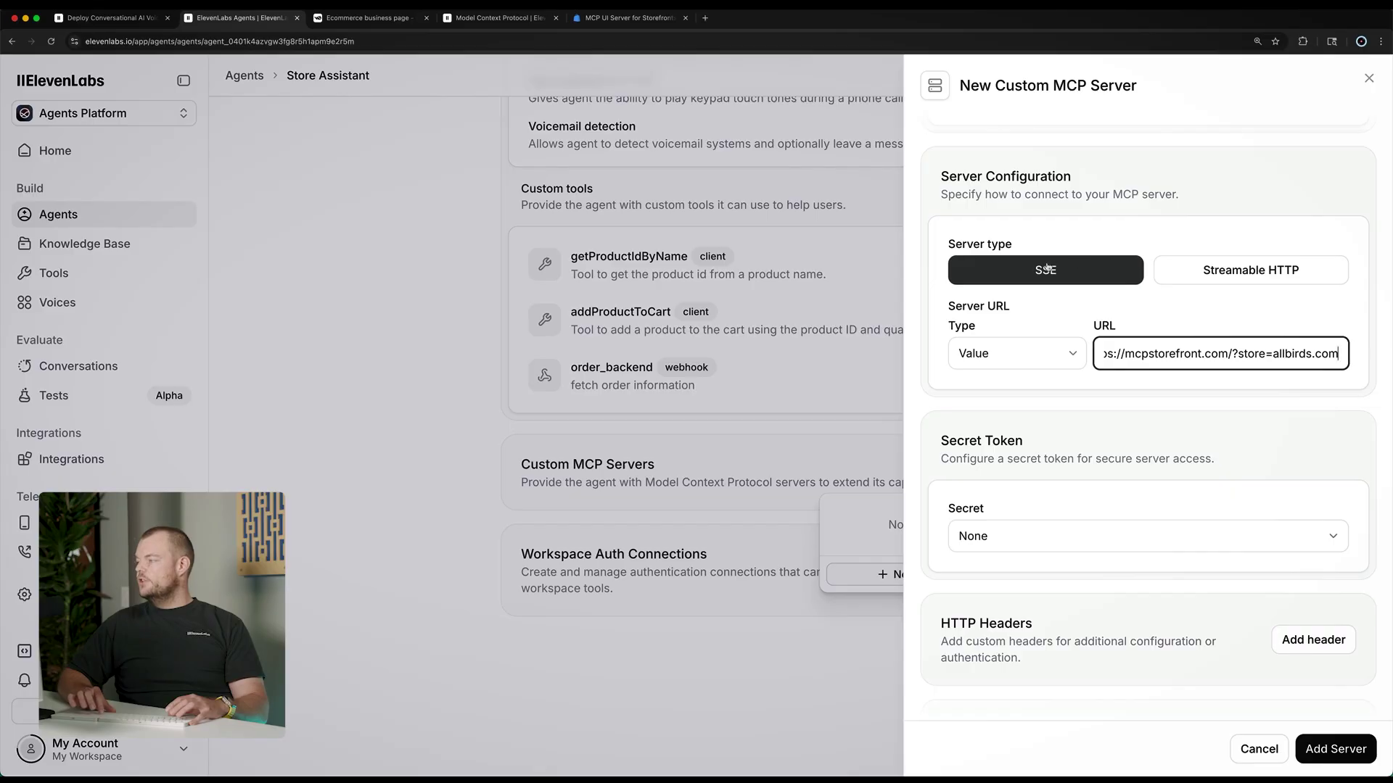
scroll(1051, 250, "down", 2)
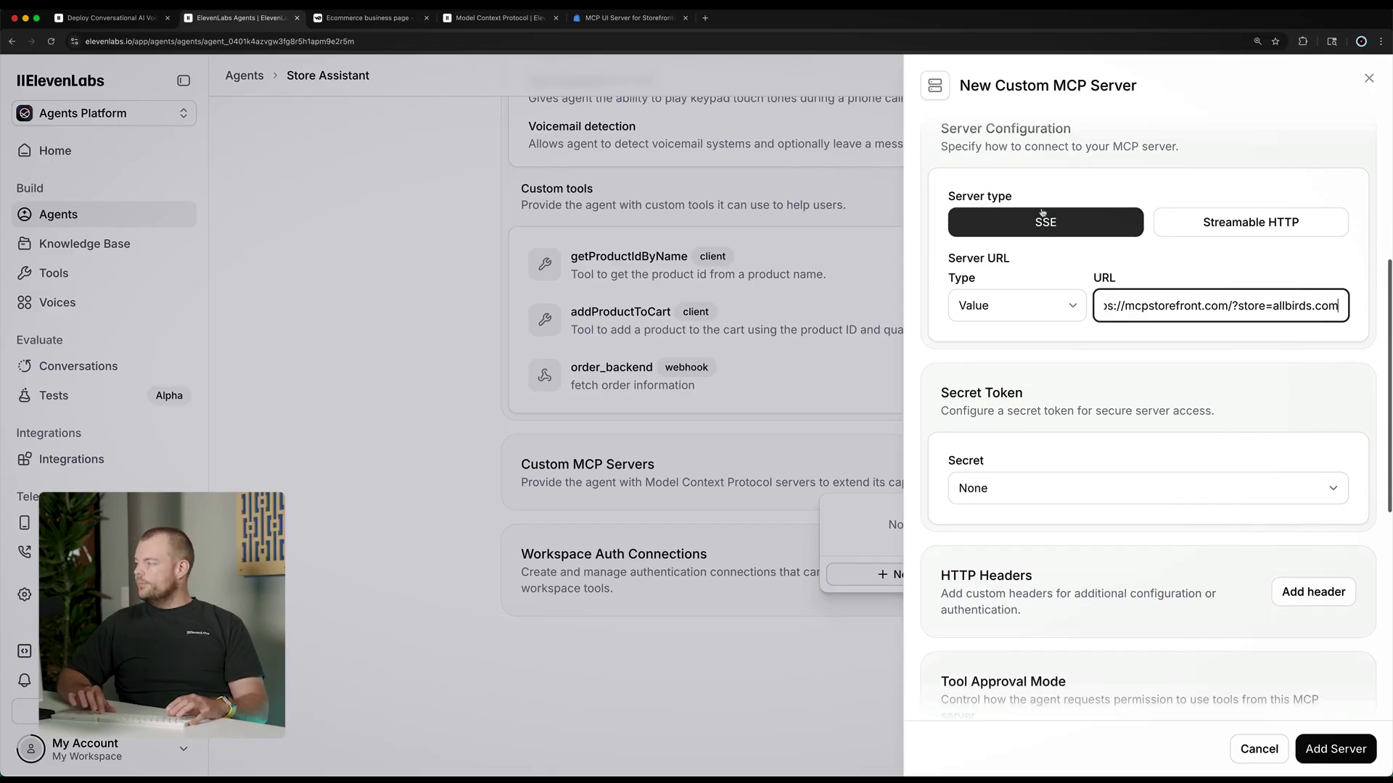
scroll(1136, 275, "down", 5)
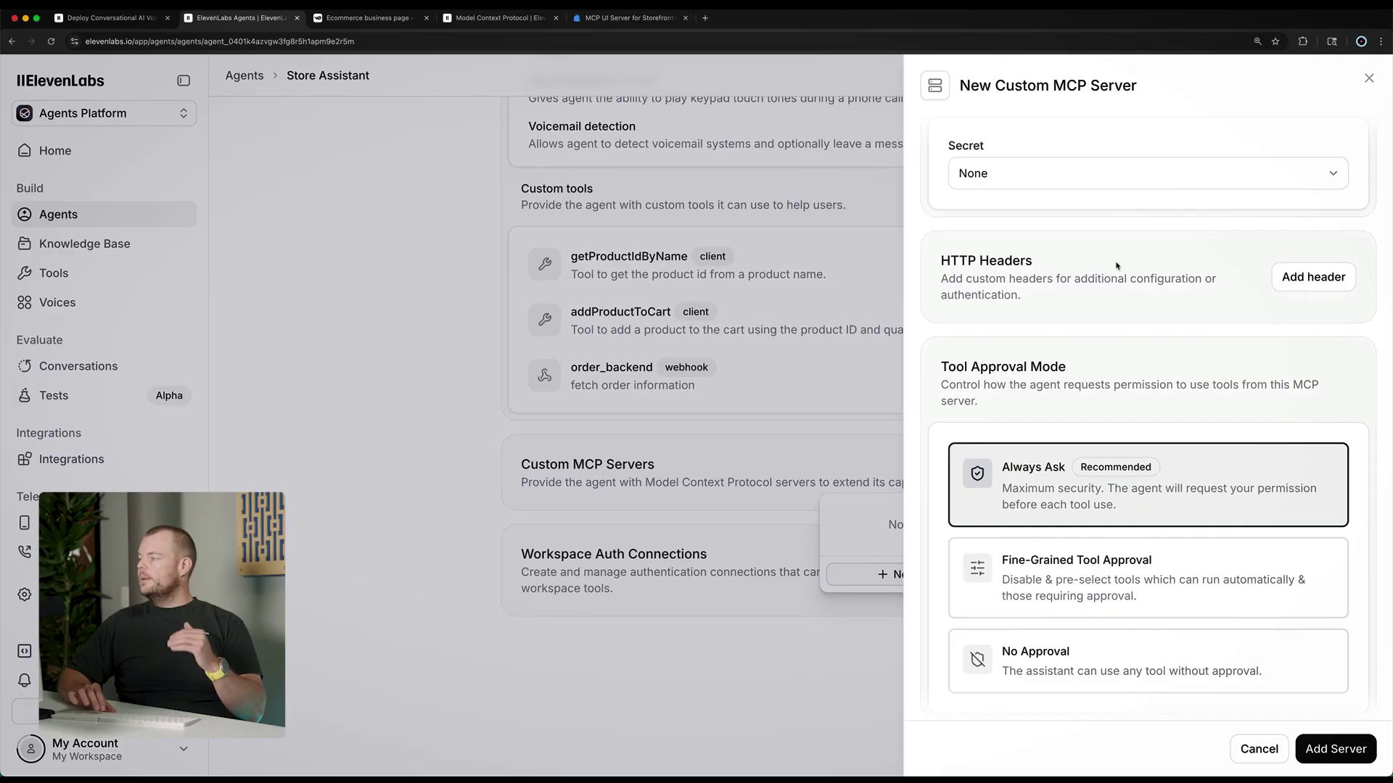
scroll(1116, 267, "down", 3)
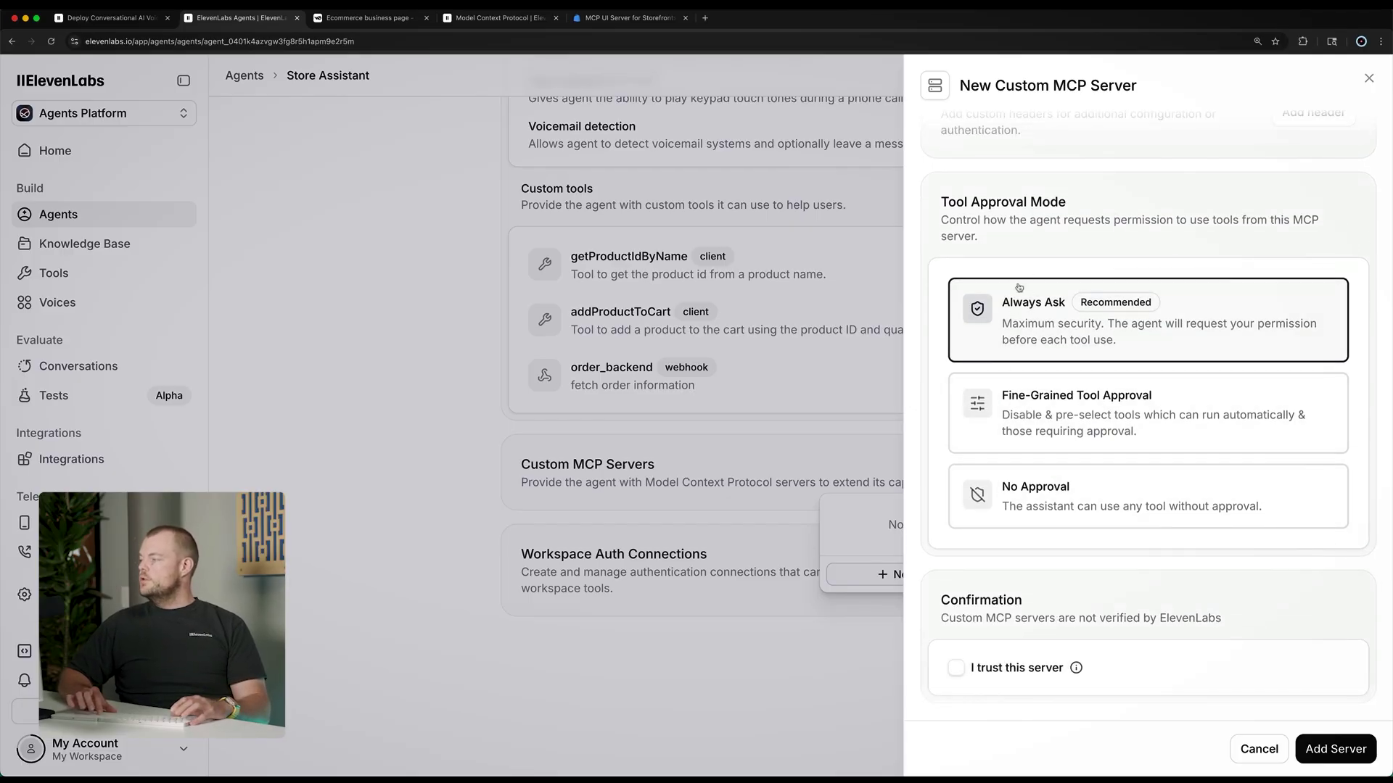
Step: Set tool approval to No Approval and tick 'I trust this server', then view the MCP docs
left_click(1050, 495)
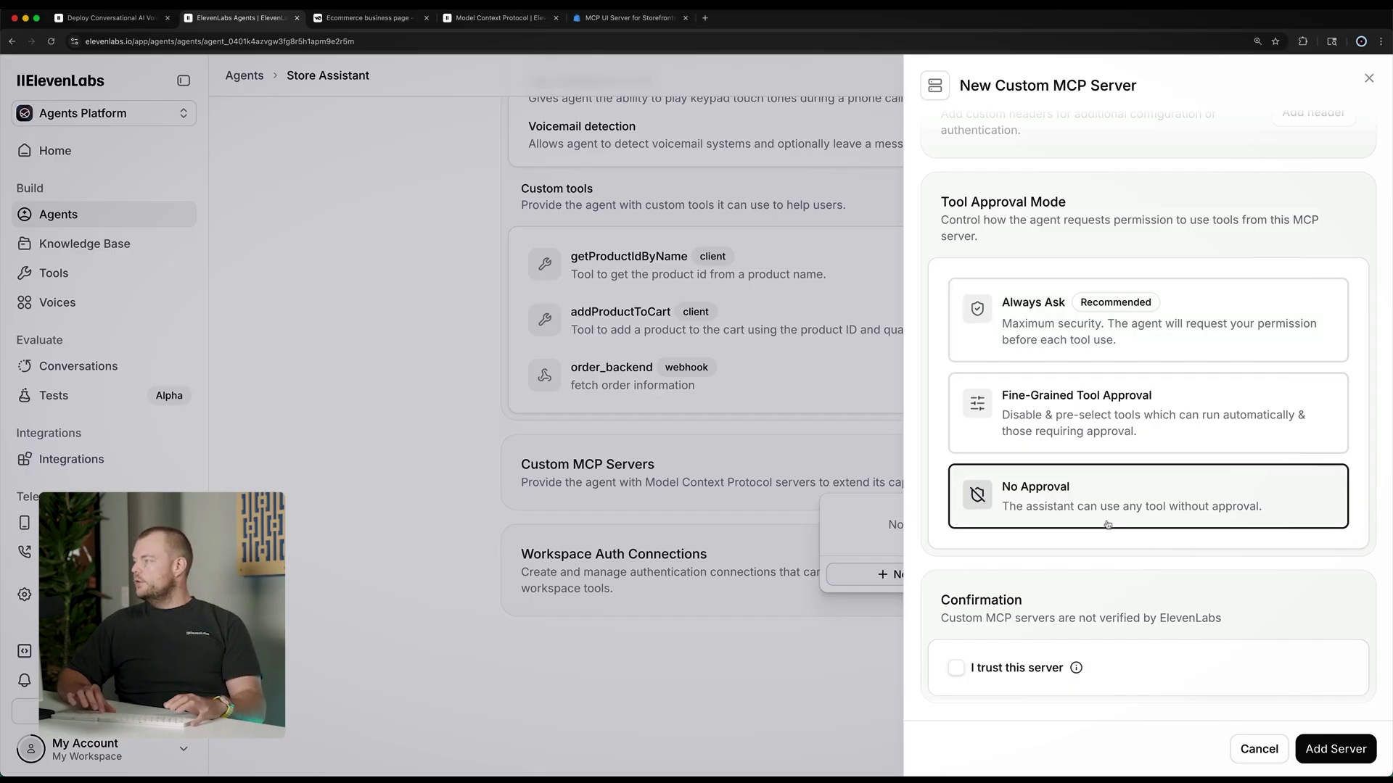
scroll(1108, 524, "down", 1)
left_click(954, 652)
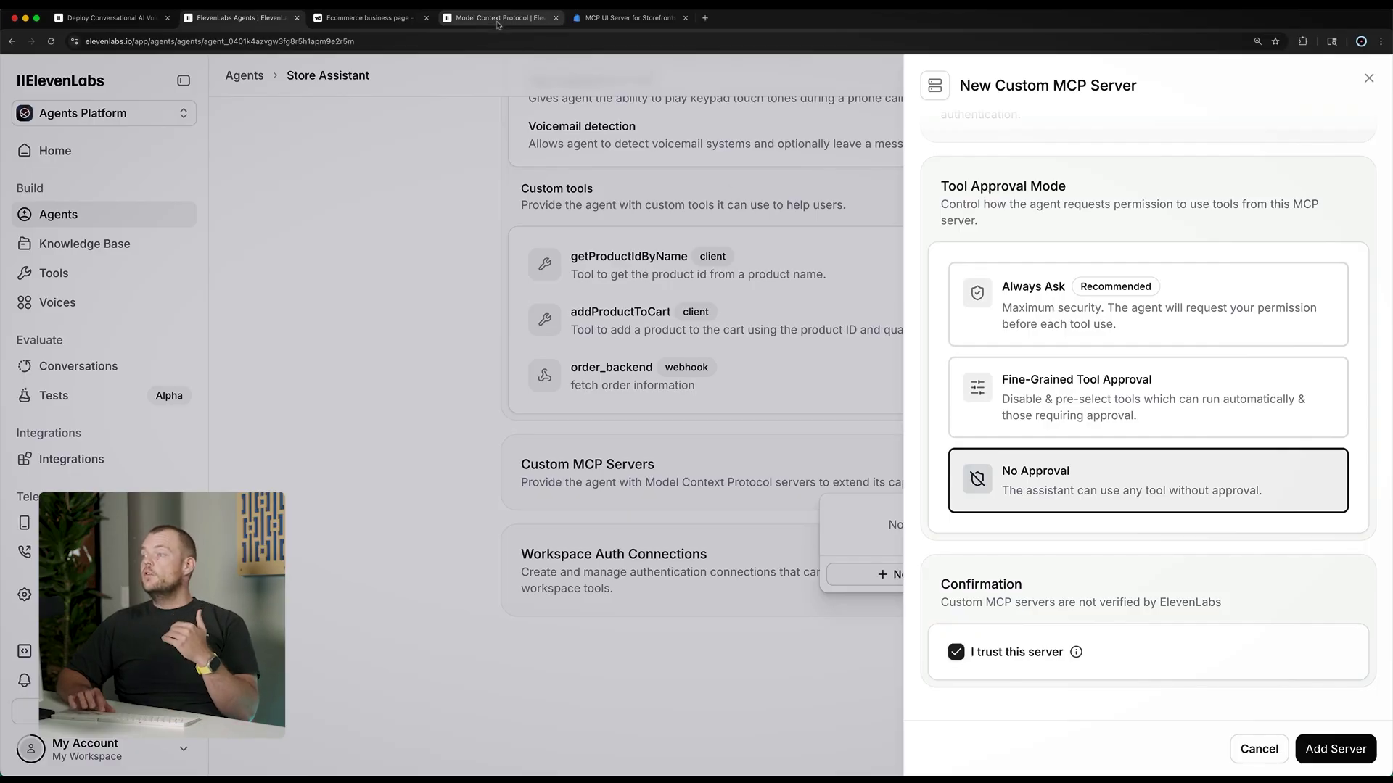
left_click(501, 17)
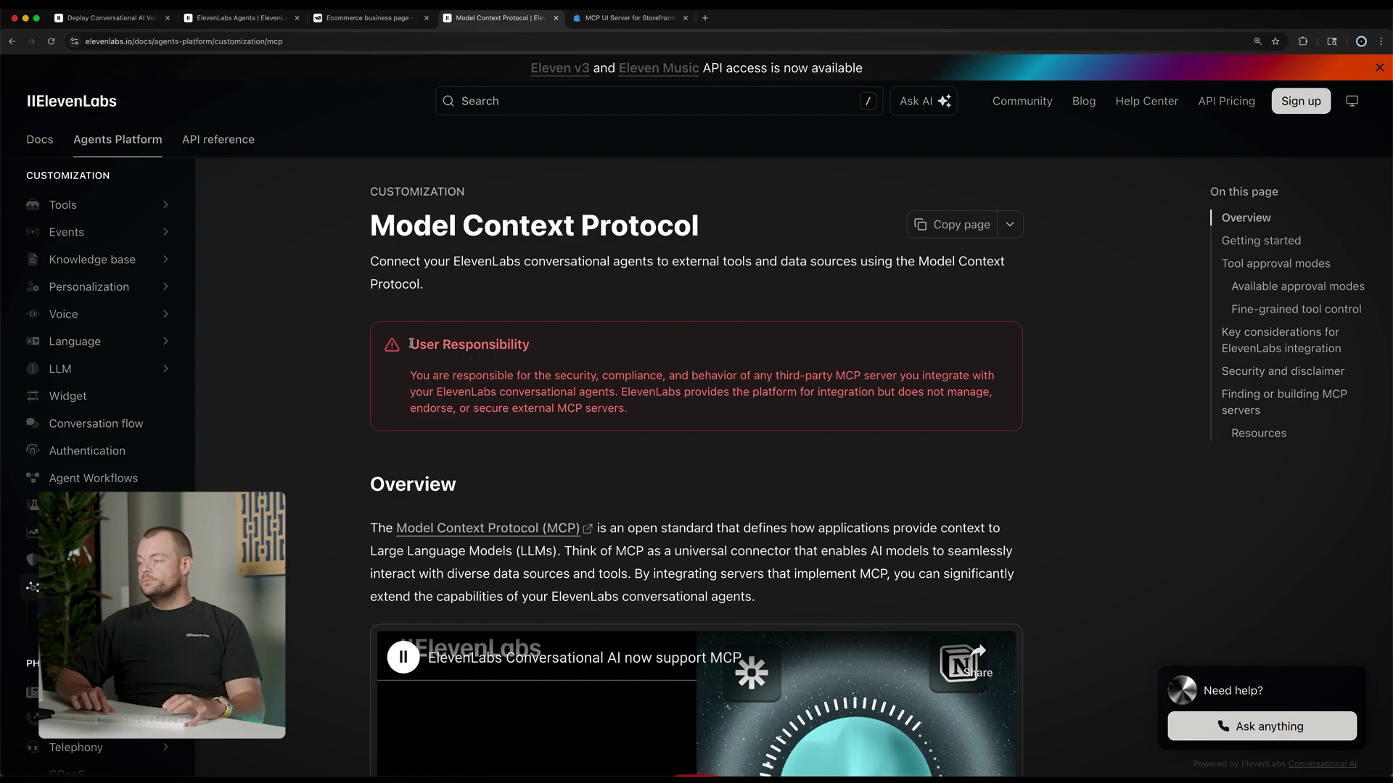
Step: Read the User Responsibility warning and overview in the MCP docs, then return to the server form
left_click_drag(410, 346, 631, 414)
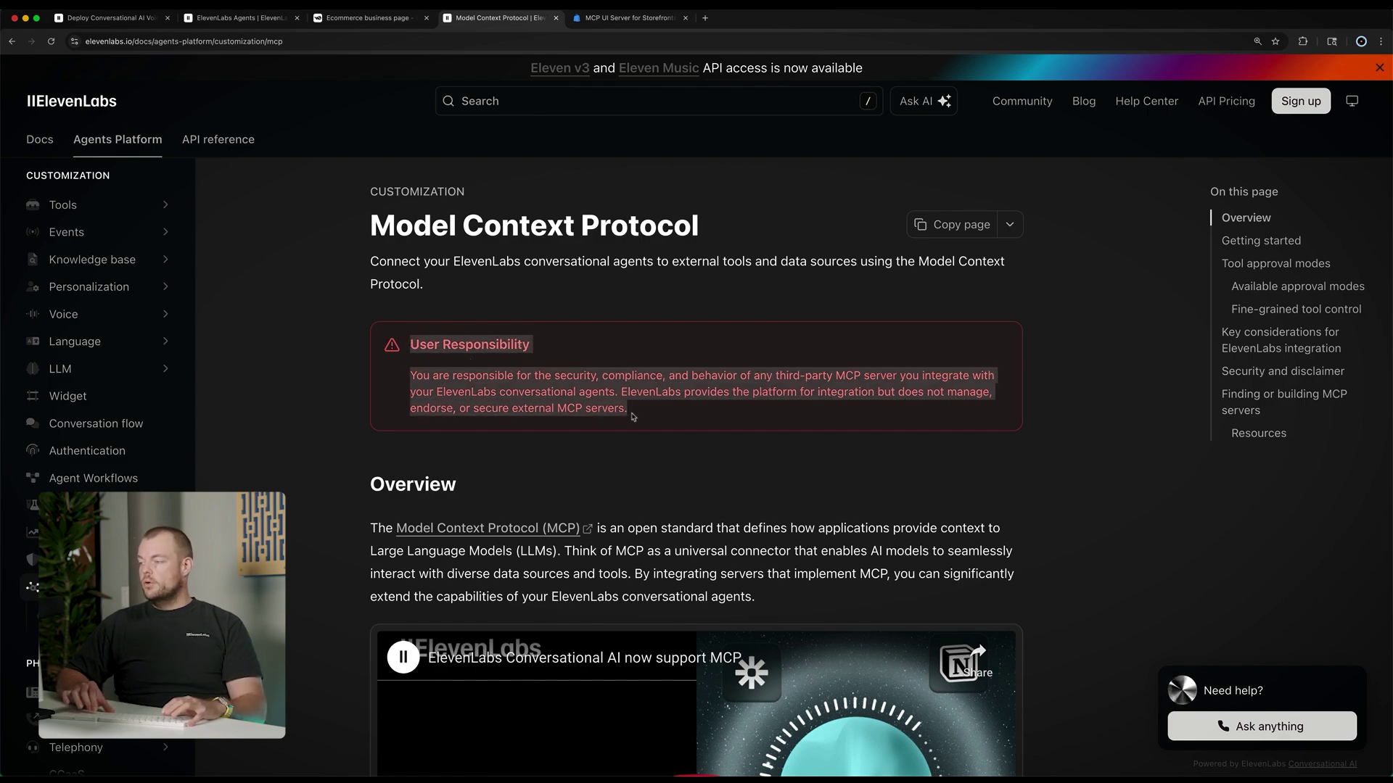
scroll(481, 339, "down", 10)
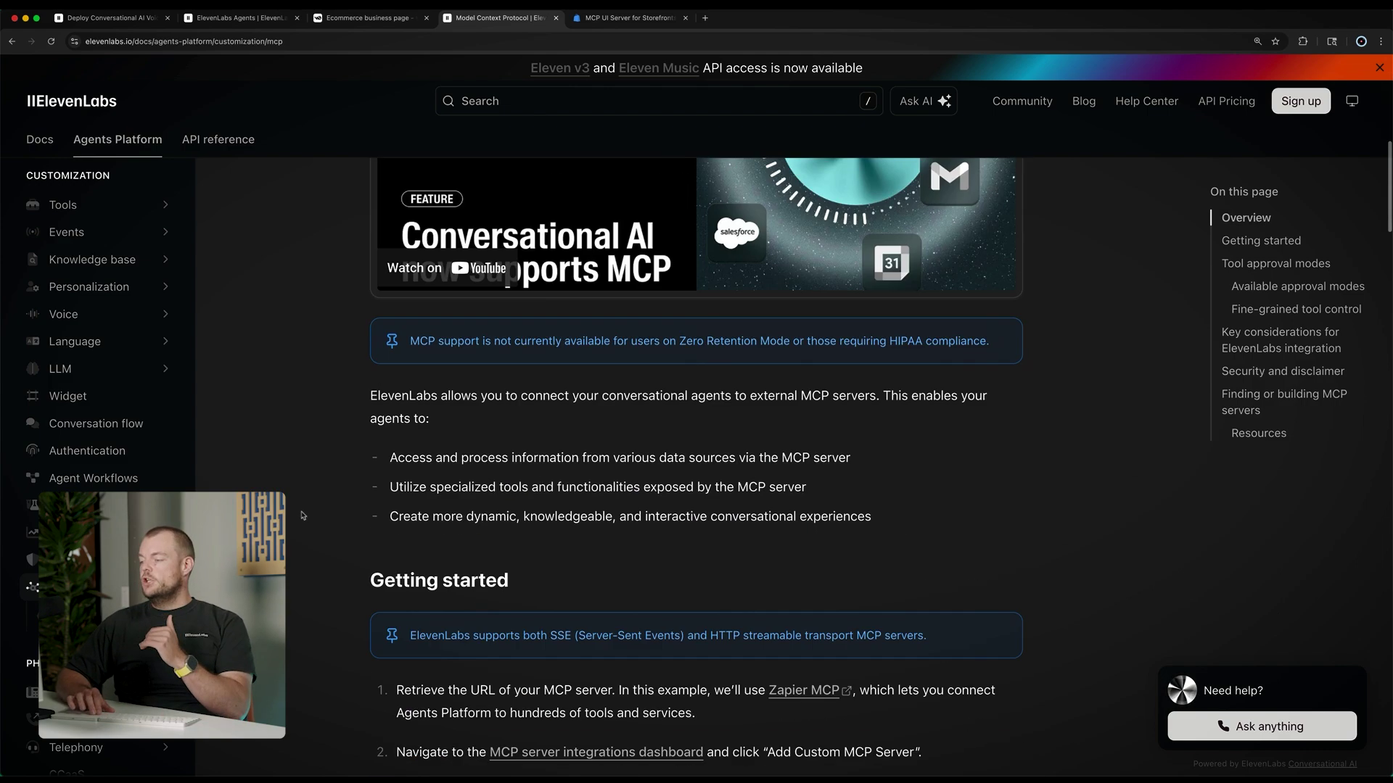
scroll(304, 515, "up", 1)
scroll(303, 516, "down", 1)
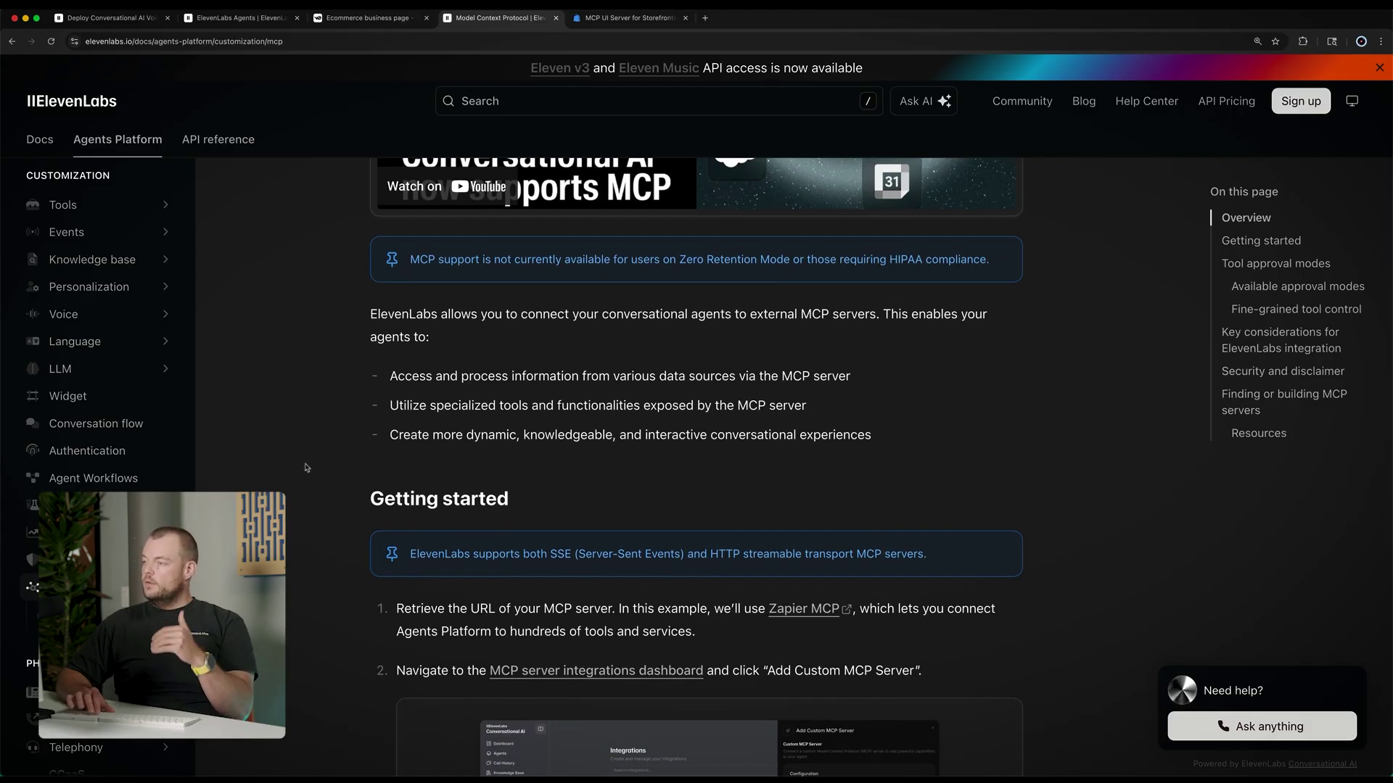
left_click(398, 16)
left_click(217, 21)
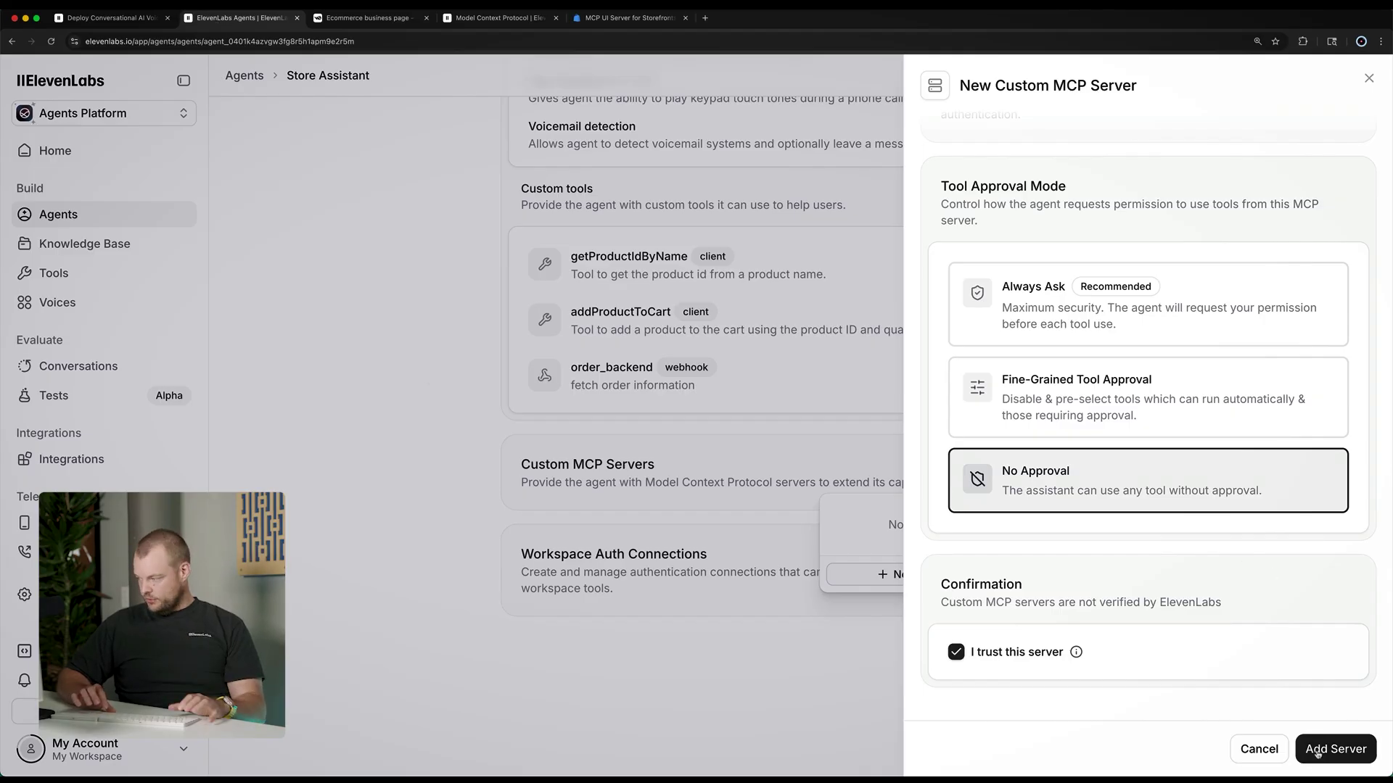
Step: Create the custom MCP server, agreeing to and accepting the MCP server terms
left_click(1317, 753)
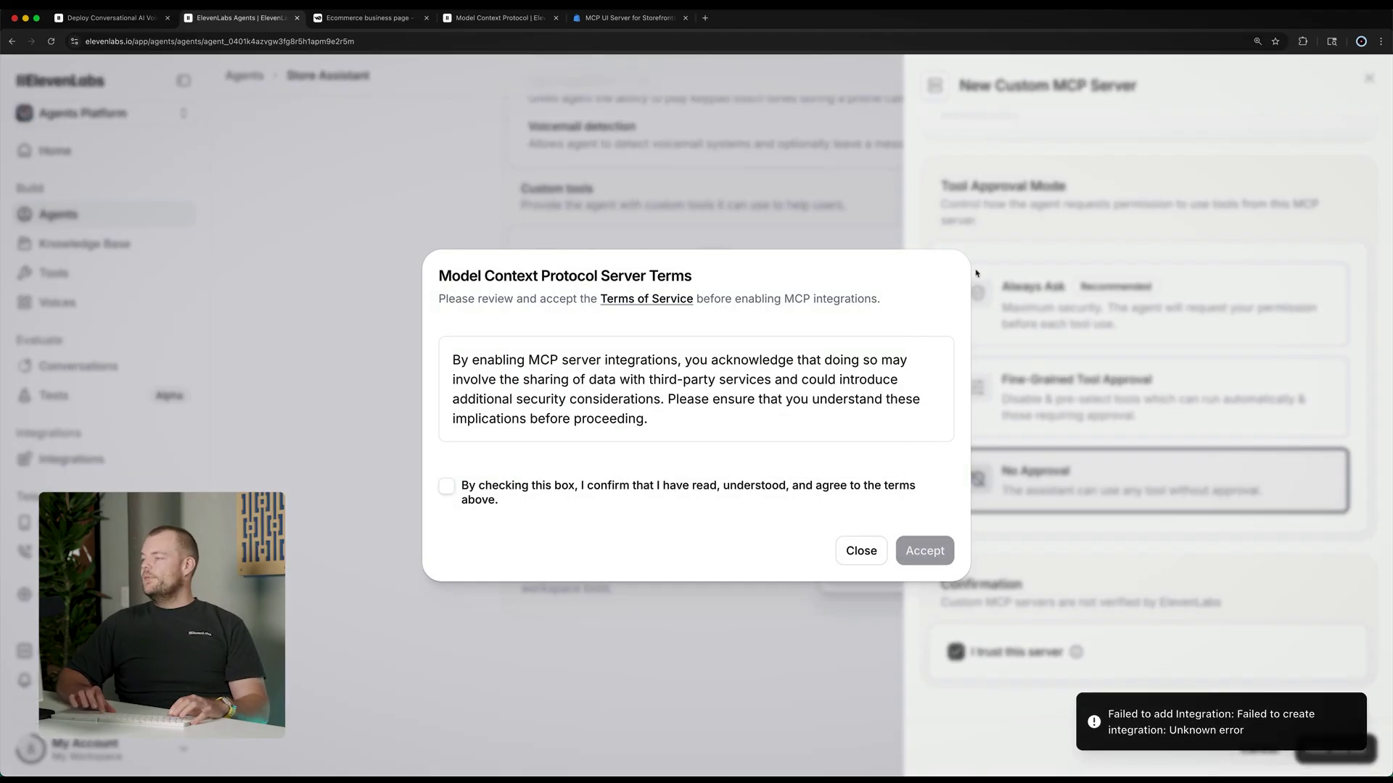
left_click(447, 486)
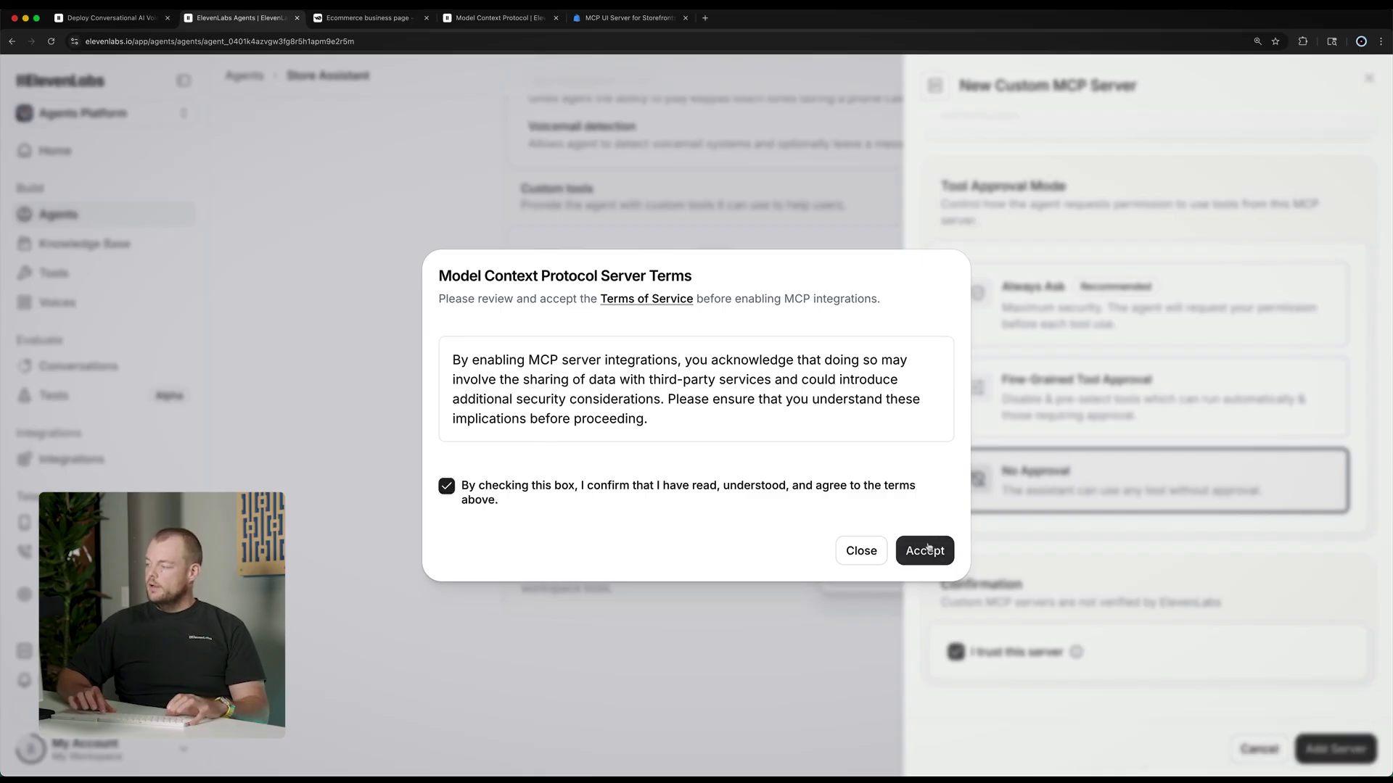
left_click(927, 554)
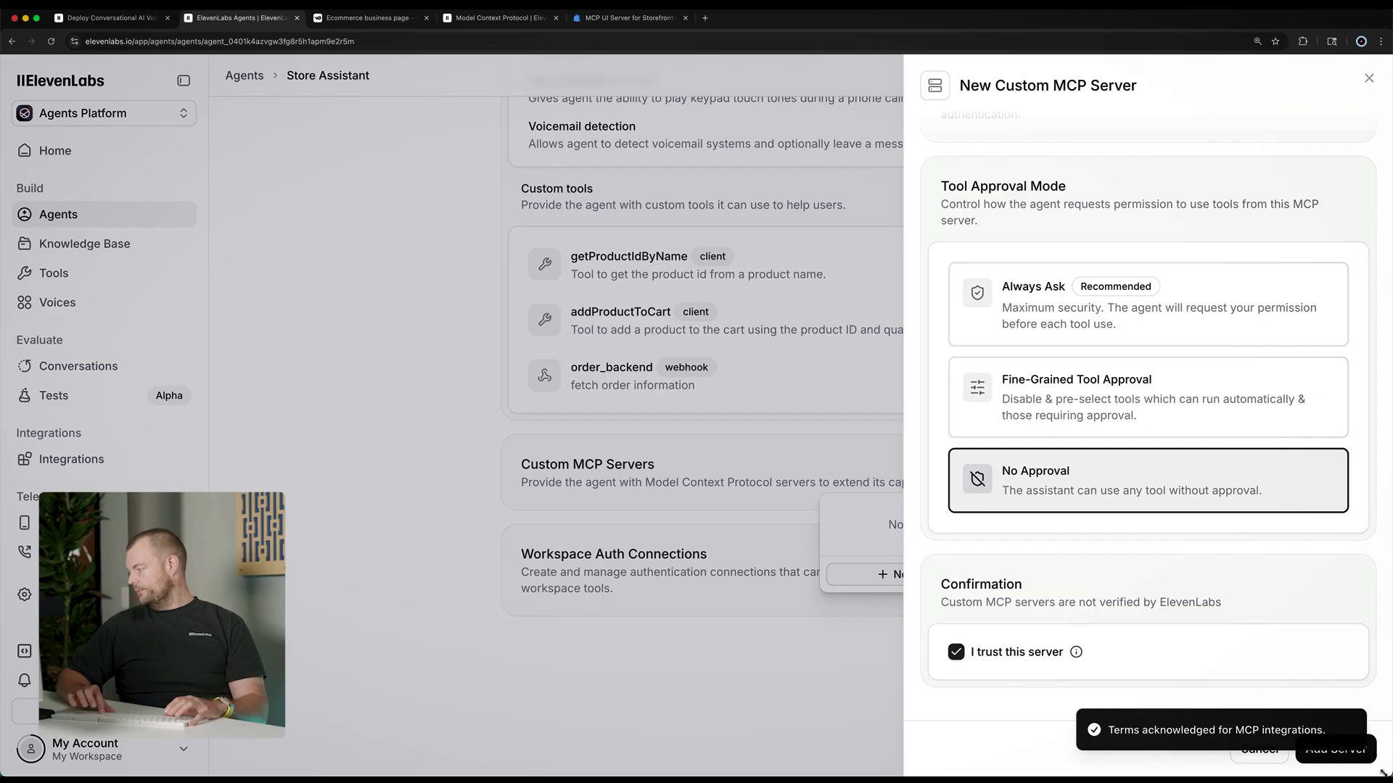
left_click(1338, 756)
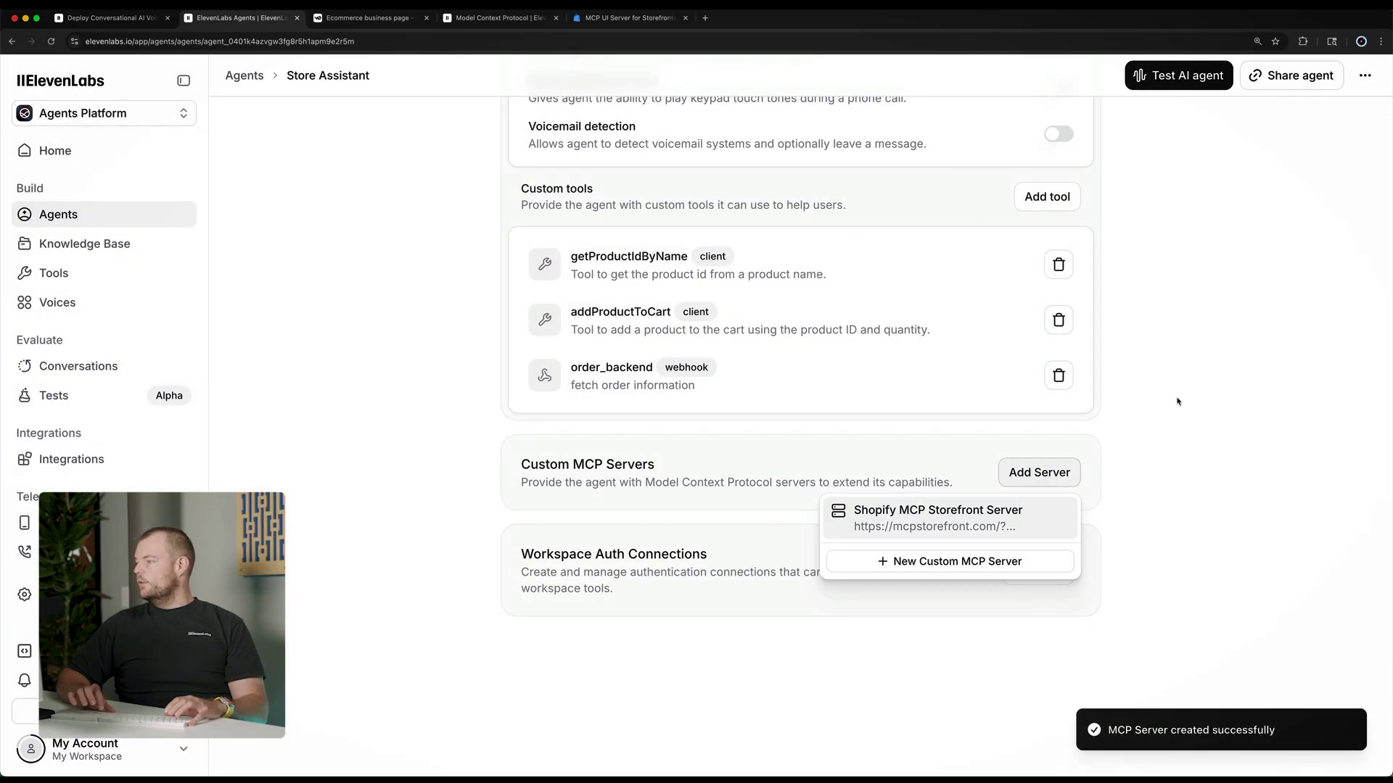
Step: Attach Shopify MCP Storefront Server to Store Assistant, save the agent, and open the server's details
left_click(885, 517)
scroll(677, 476, "down", 2)
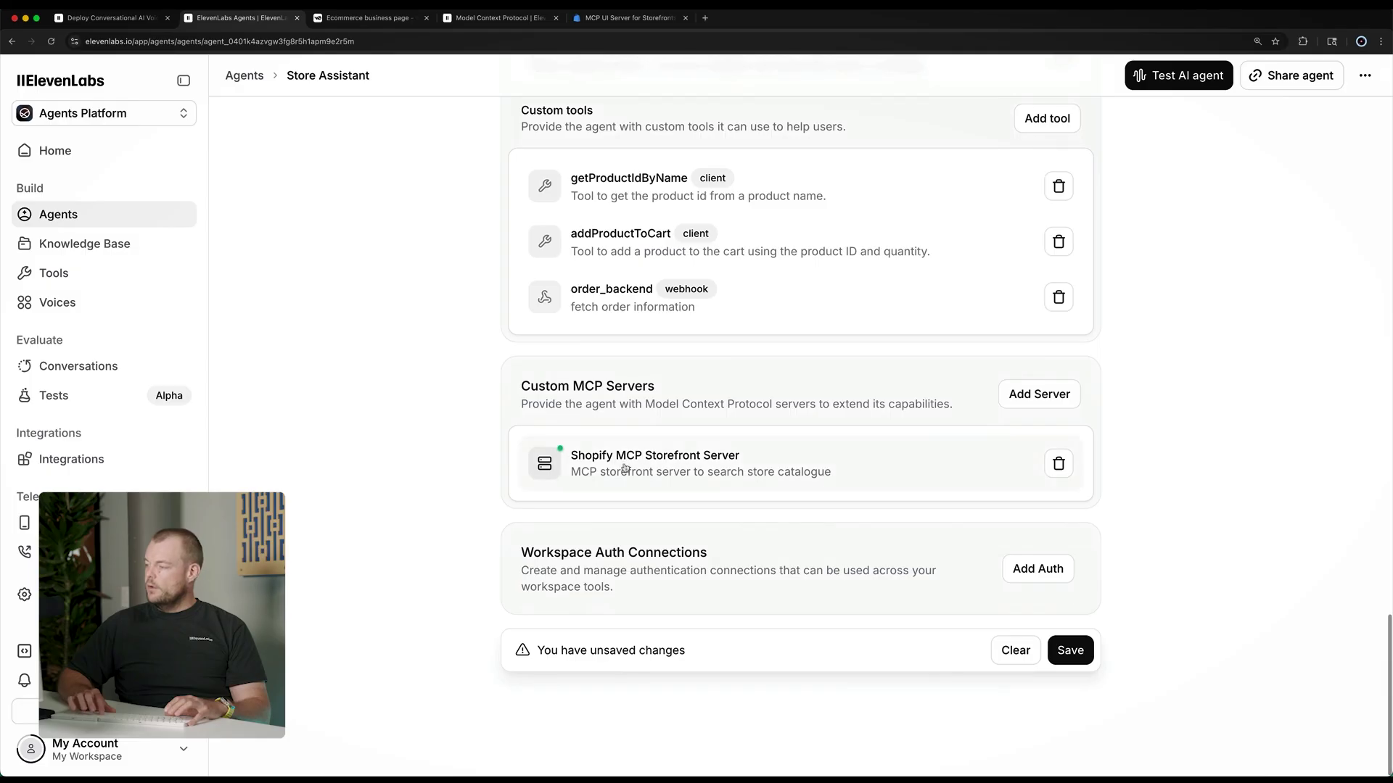
left_click(1071, 651)
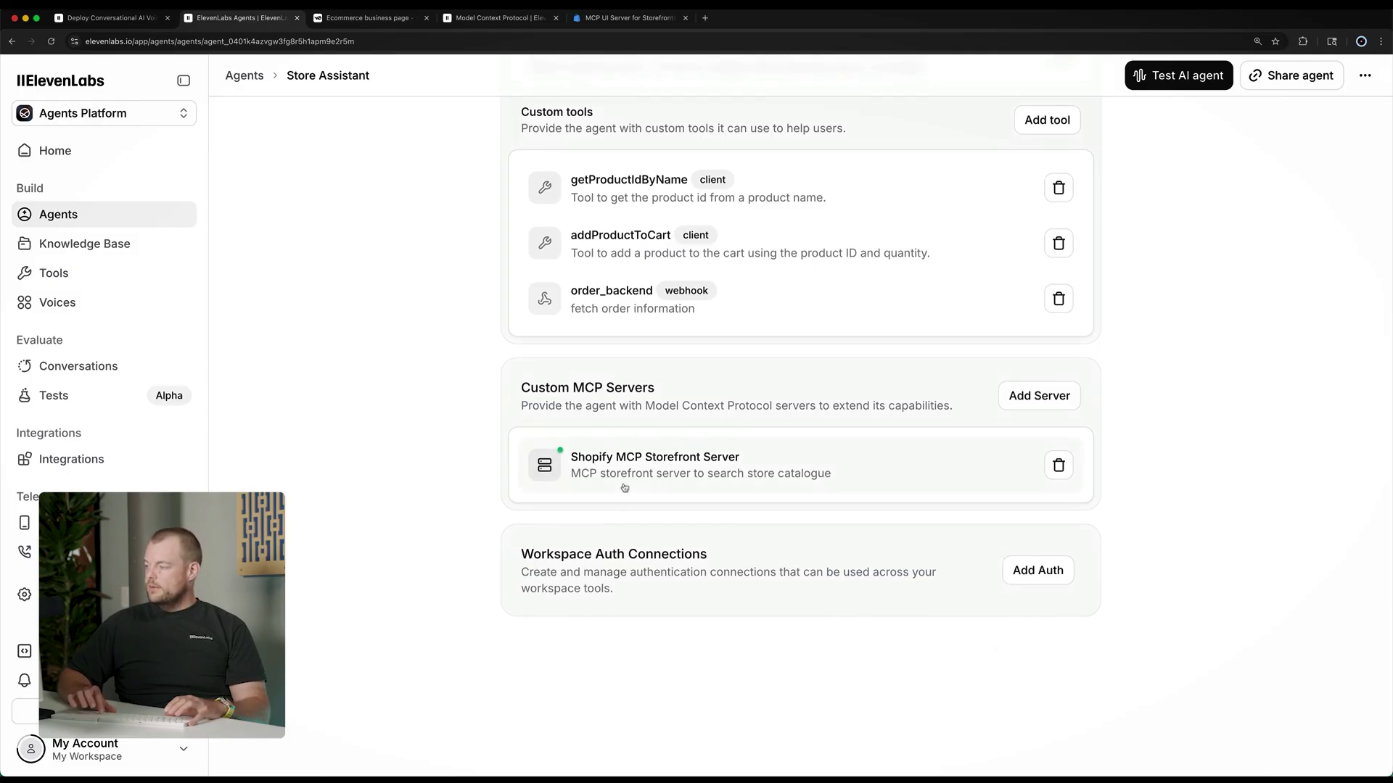
left_click(642, 468)
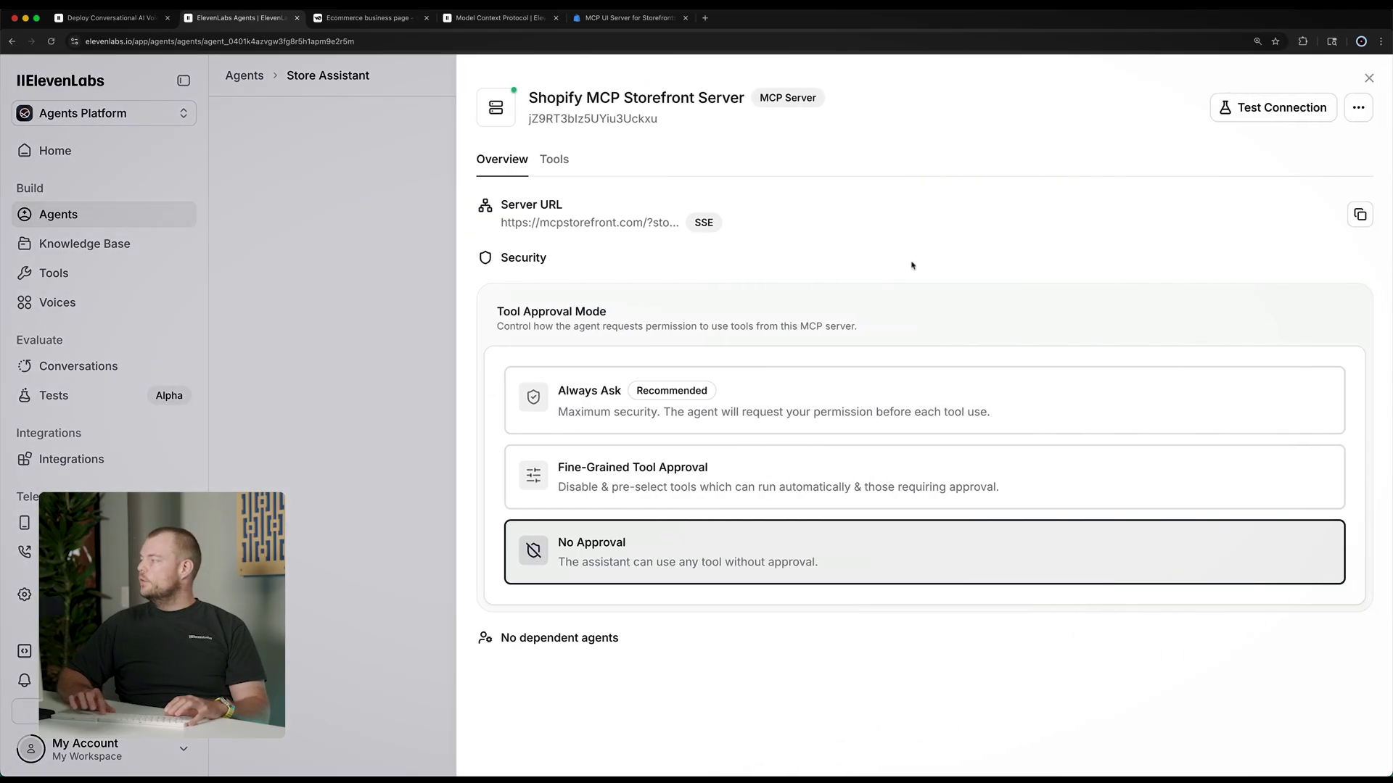
Step: Show the Shopify MCP Storefront Server's Tools tab listing its five tools
left_click(576, 163)
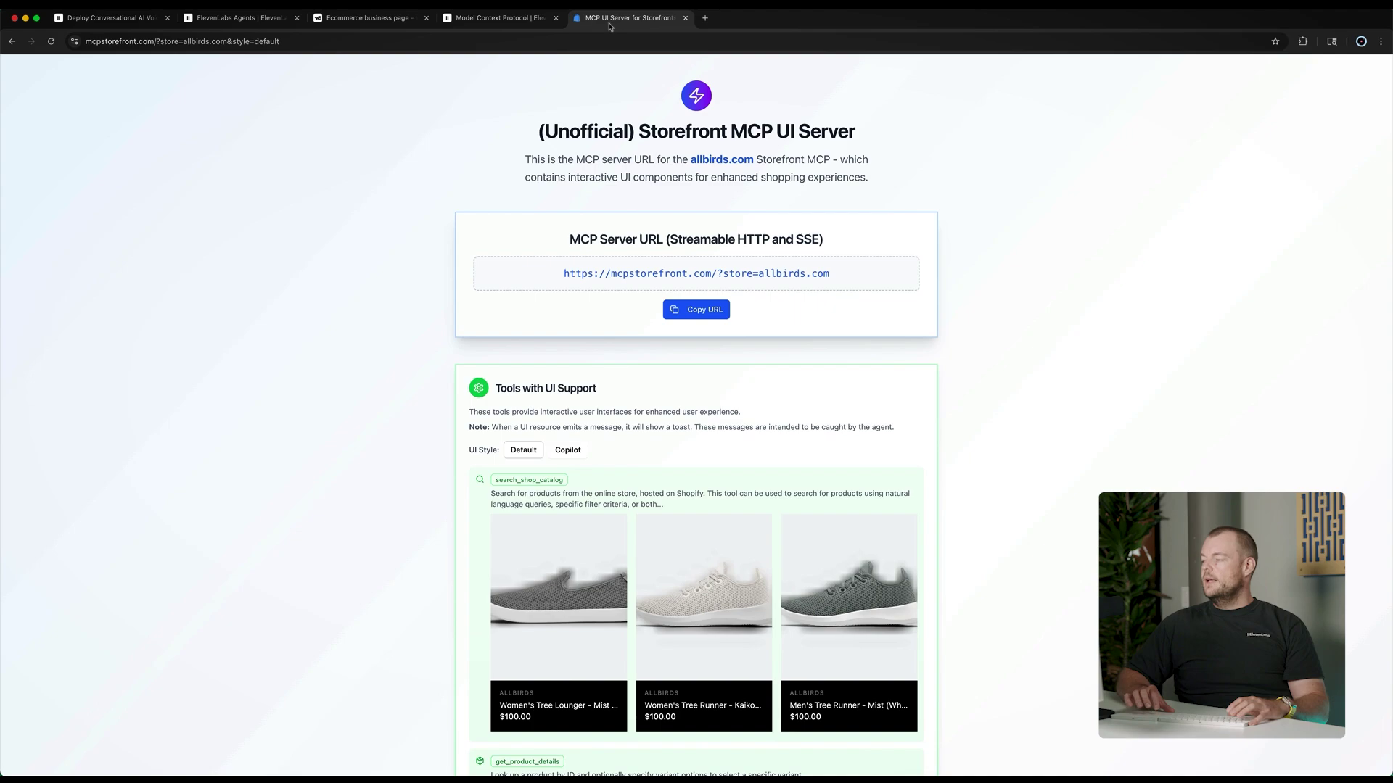
key("super+r")
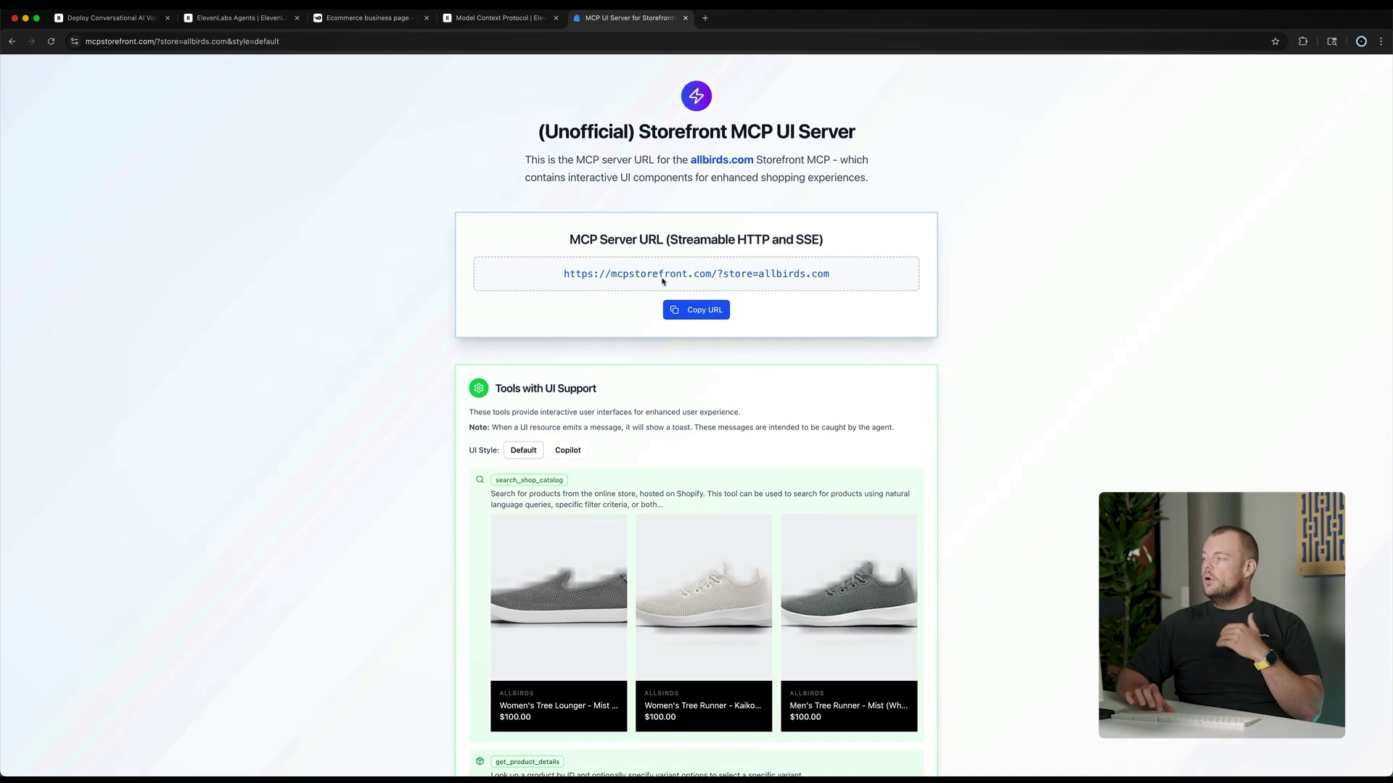
triple_click(679, 133)
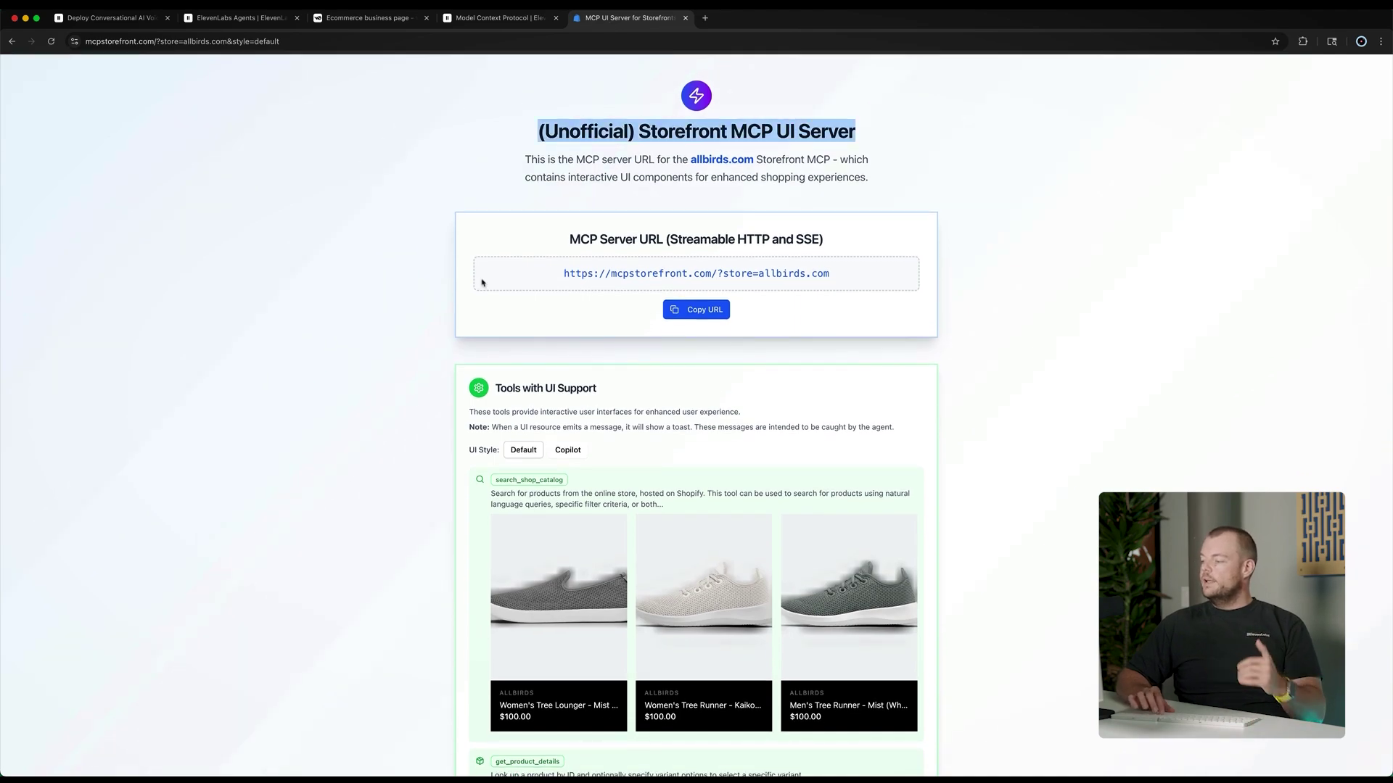
scroll(557, 229, "down", 3)
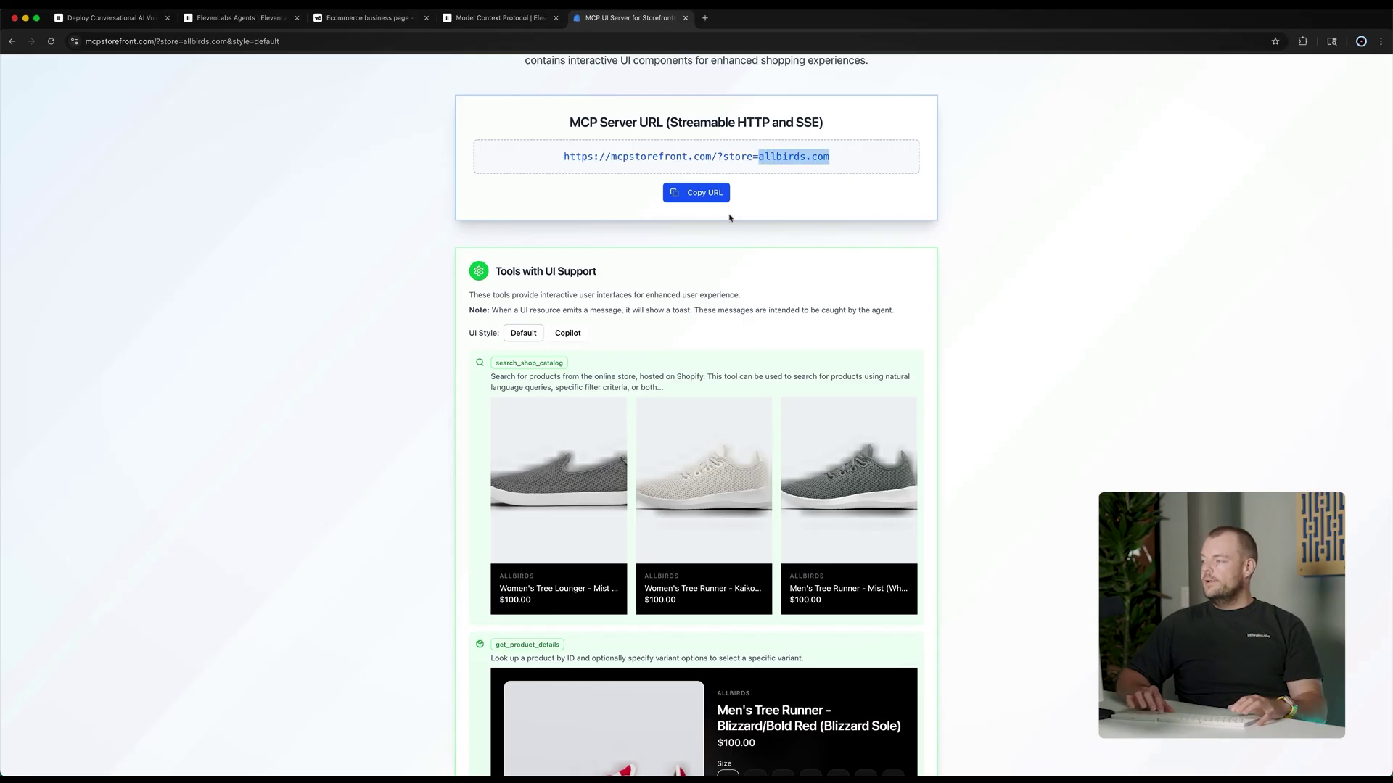
scroll(730, 218, "down", 3)
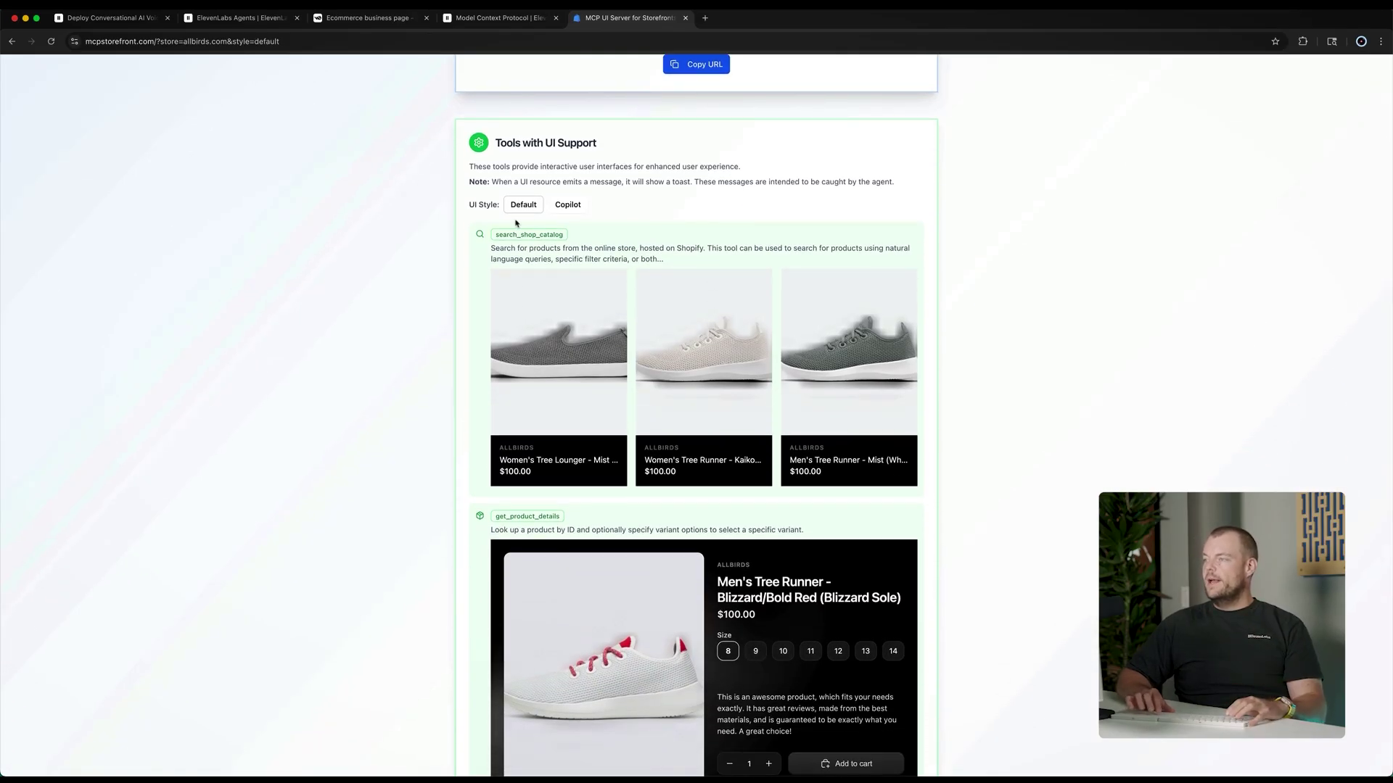
scroll(516, 223, "up", 6)
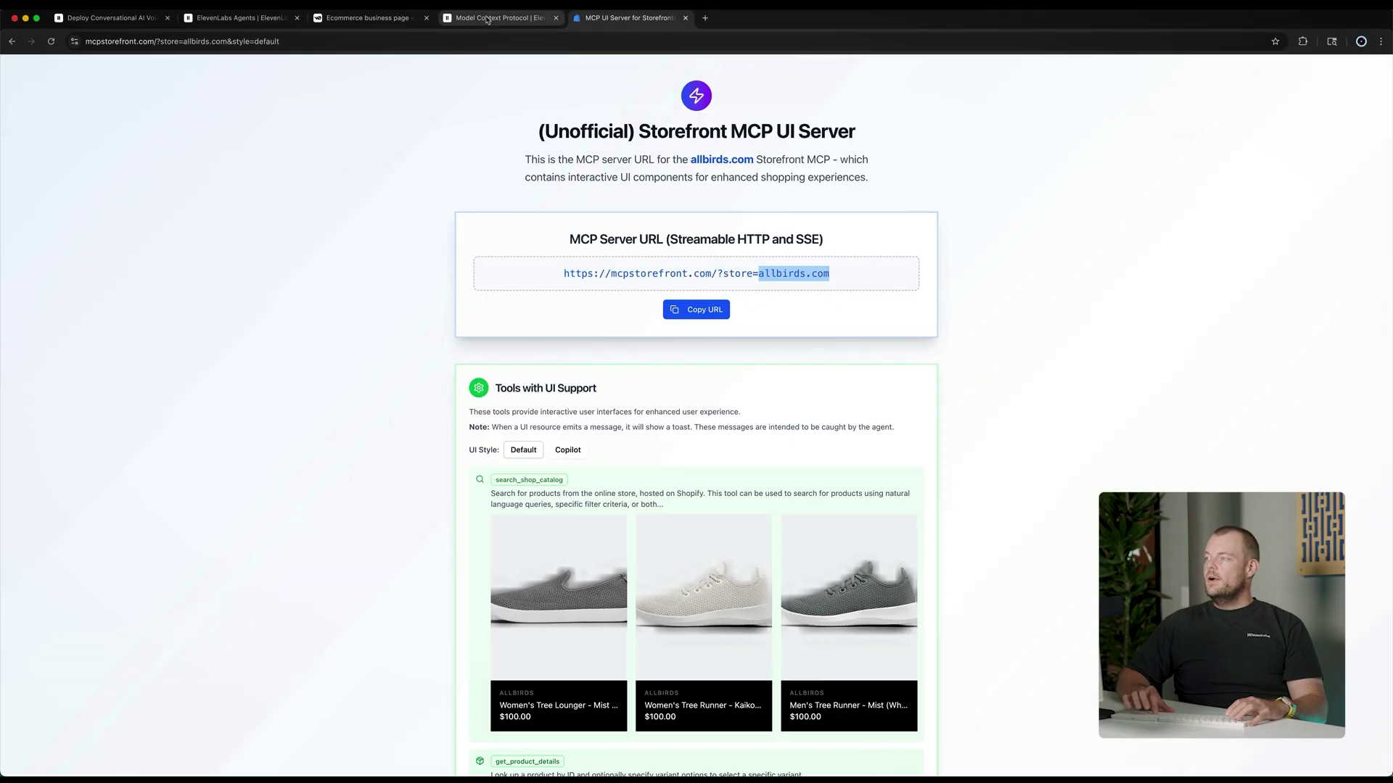
Step: Close the server panel and start a voice test call with Store Assistant, allowing microphone access
left_click(246, 19)
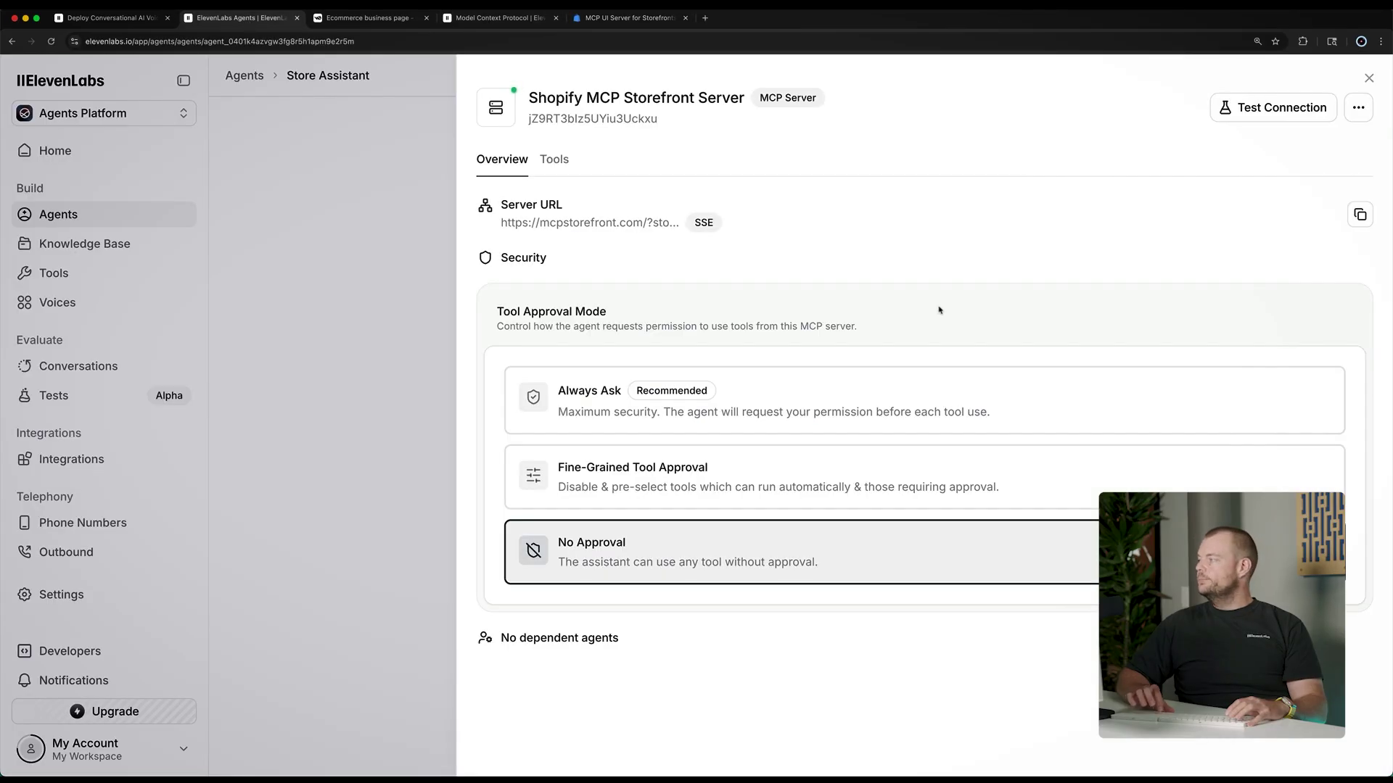
left_click(404, 173)
left_click(1190, 87)
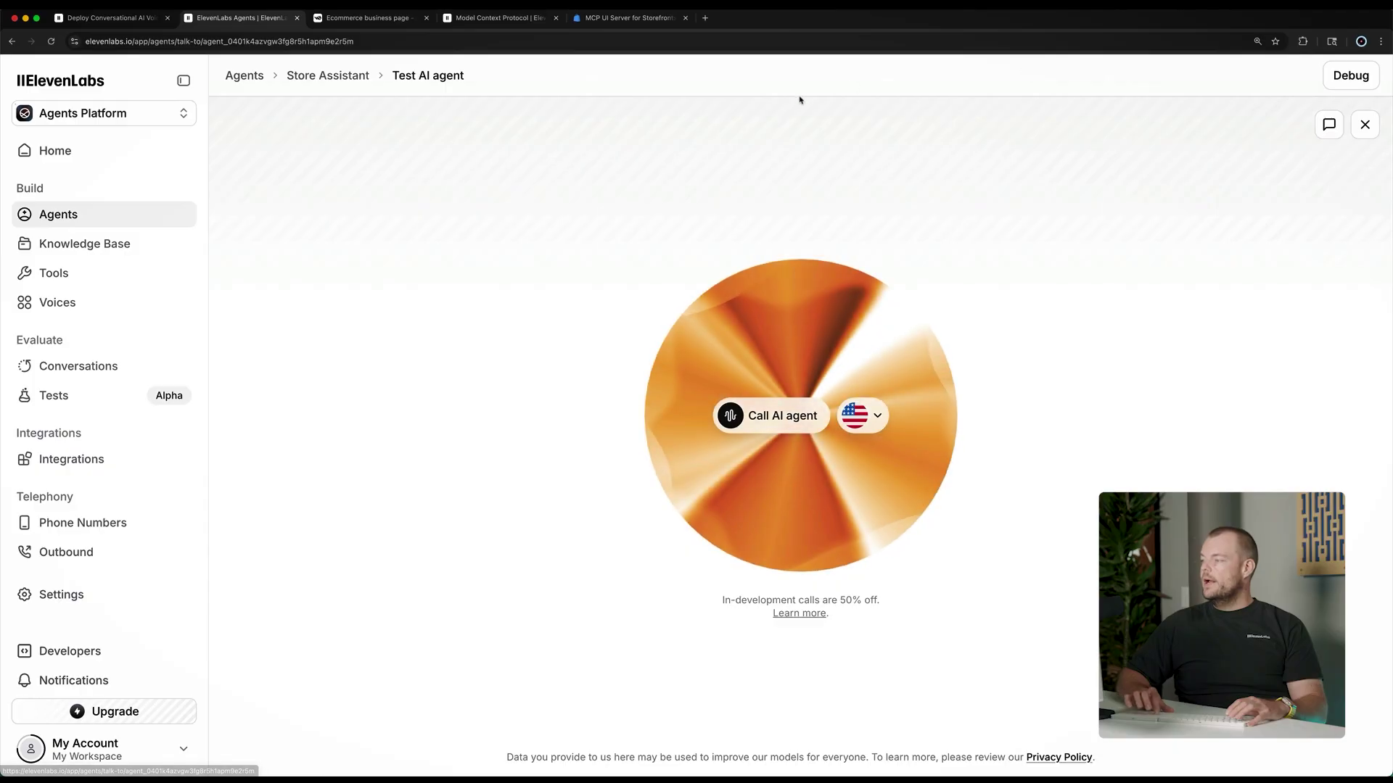
left_click(751, 427)
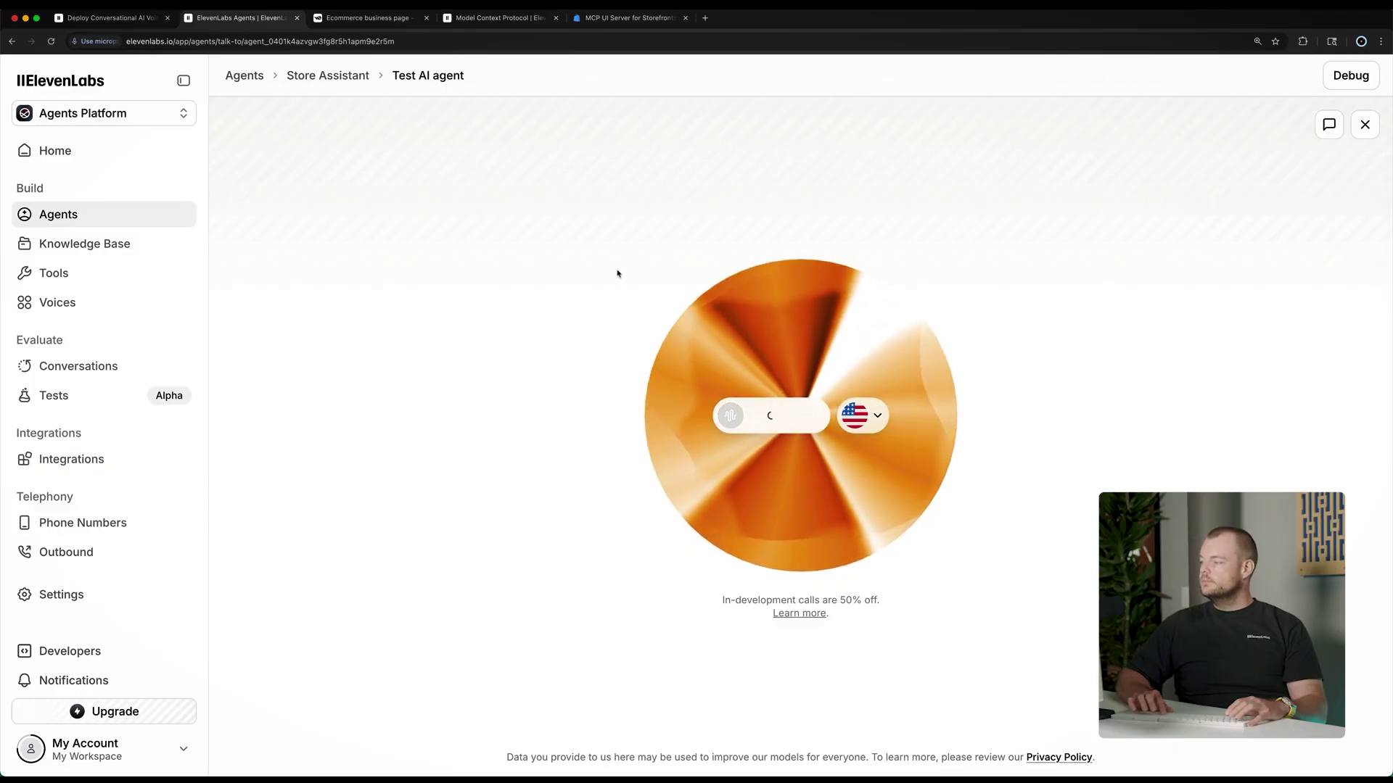
left_click(151, 183)
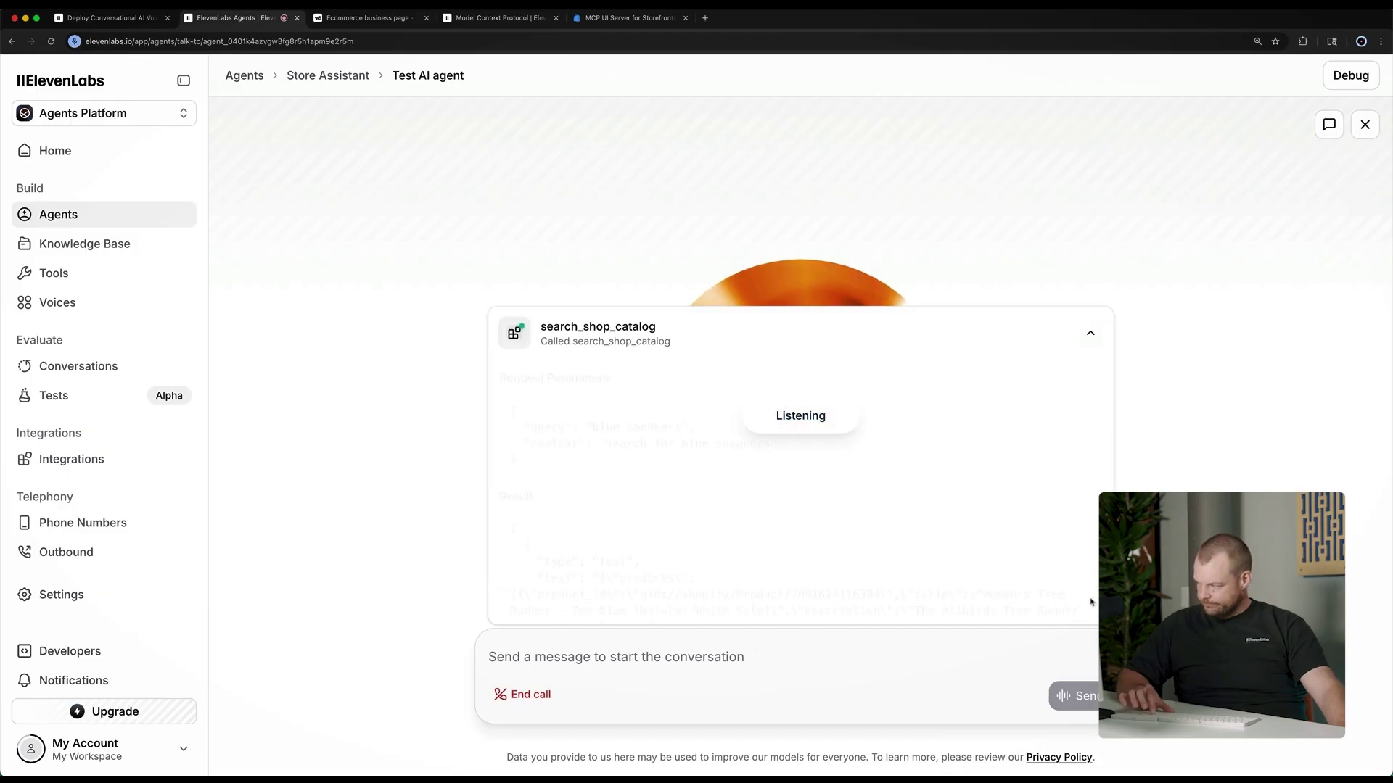
scroll(1051, 476, "down", 2)
scroll(1051, 475, "down", 1)
scroll(943, 476, "up", 2)
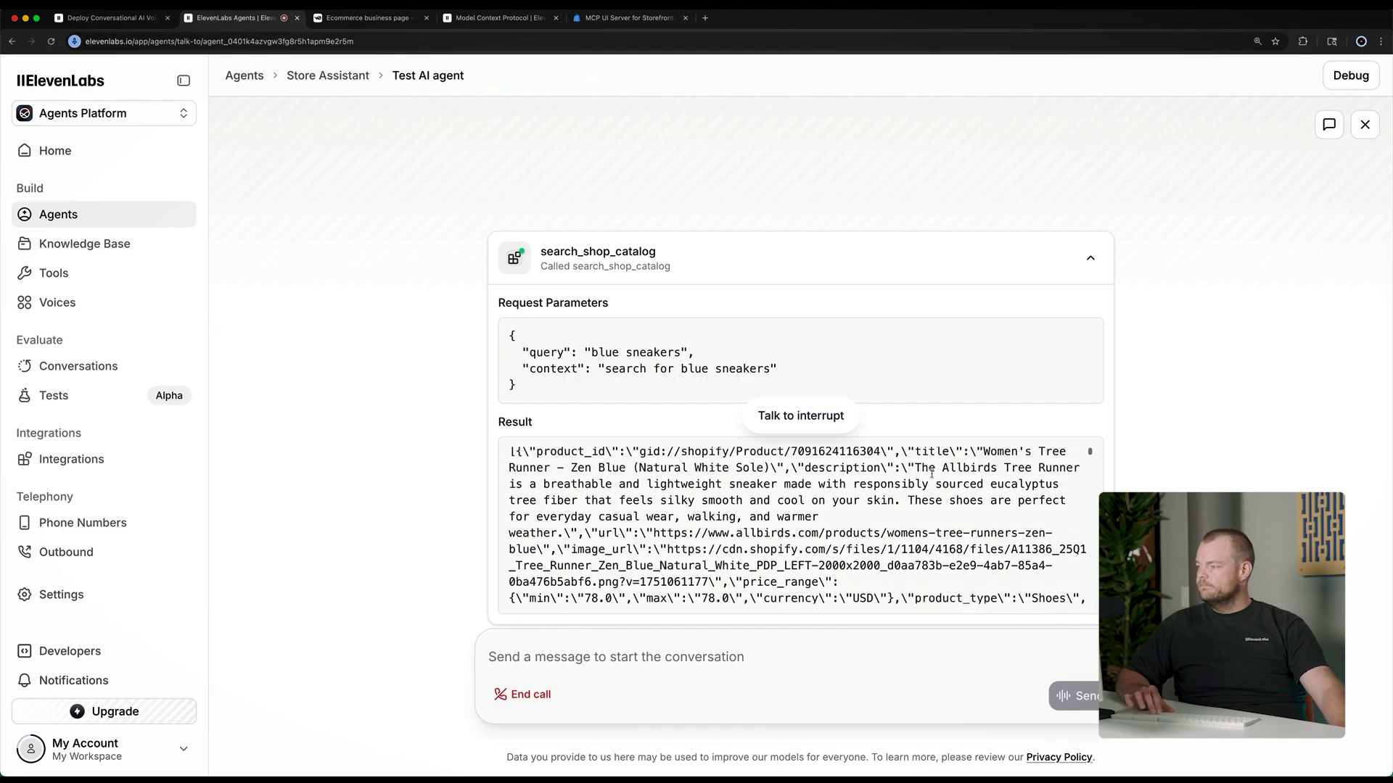
triple_click(650, 478)
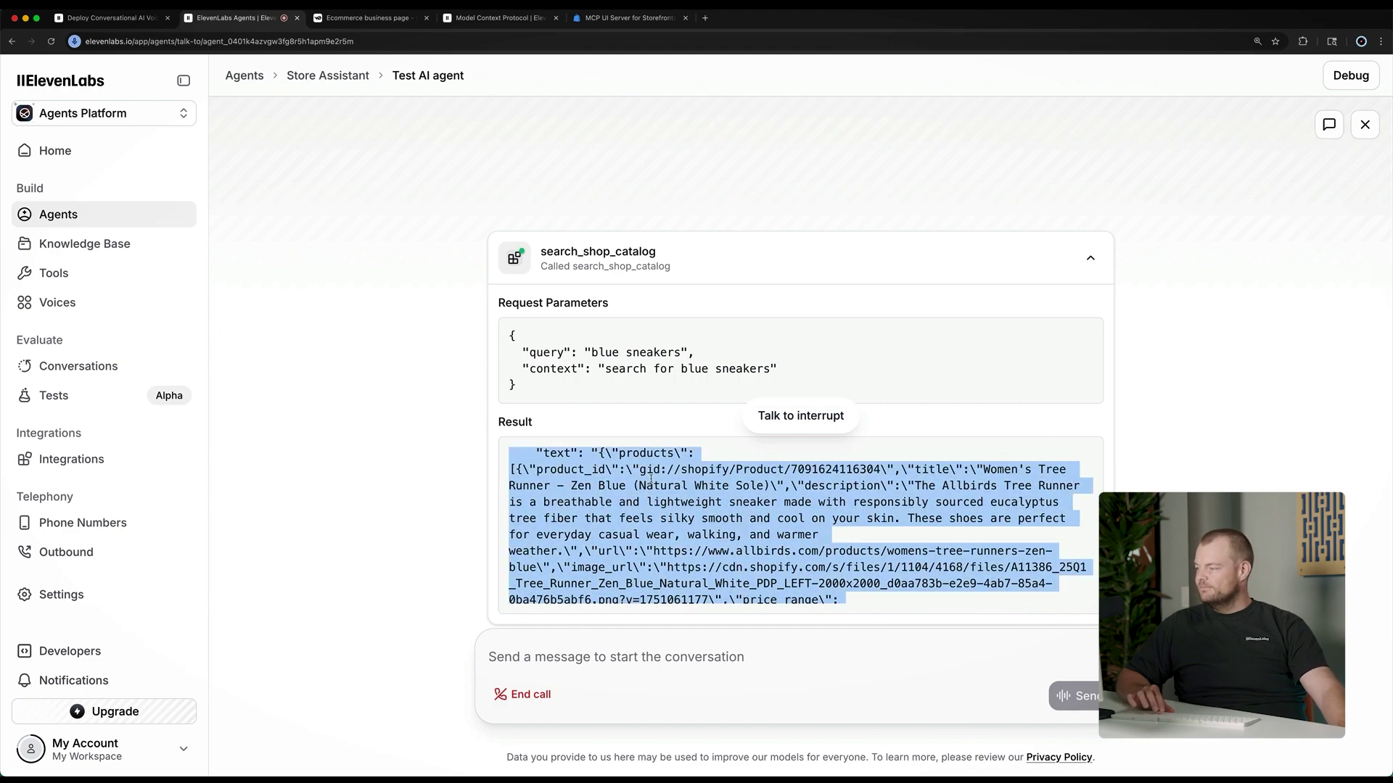
scroll(656, 500, "down", 5)
scroll(663, 522, "down", 5)
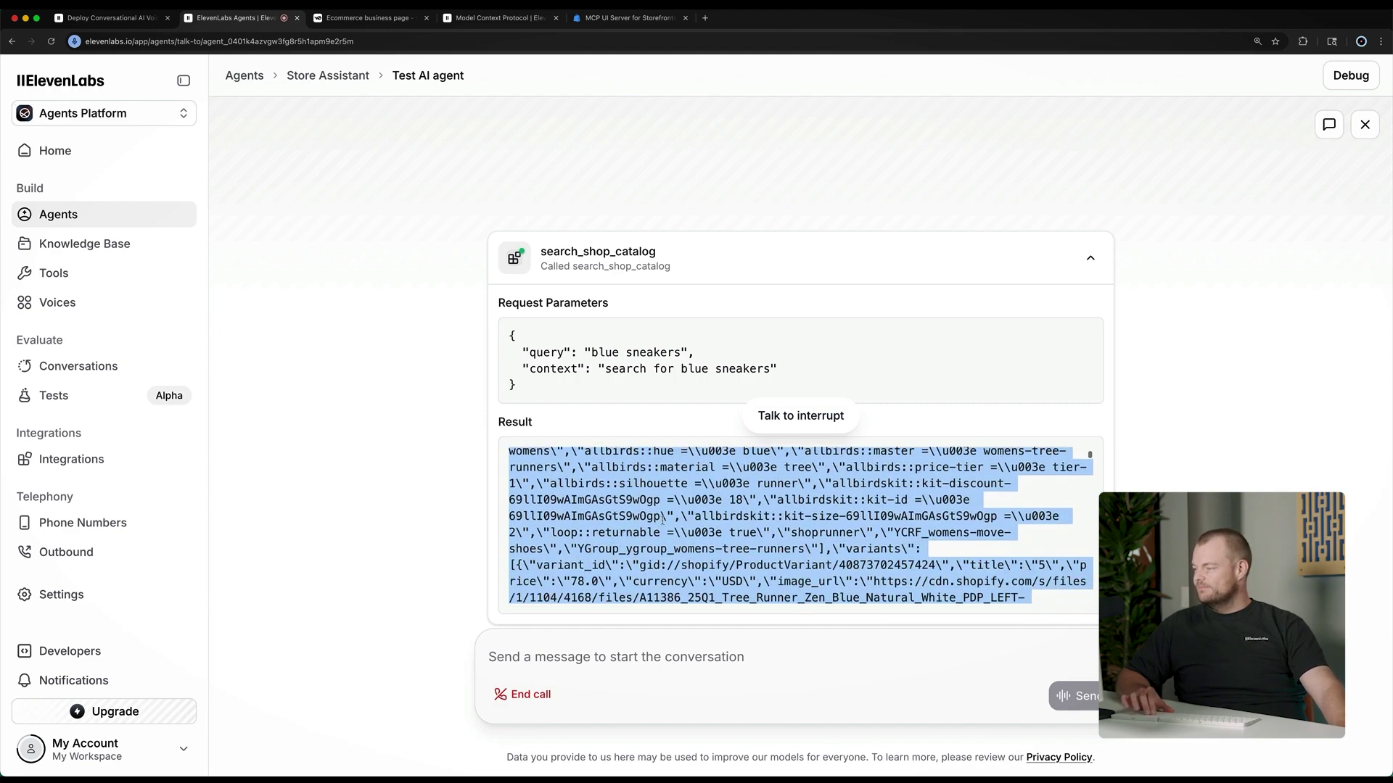
scroll(648, 544, "down", 10)
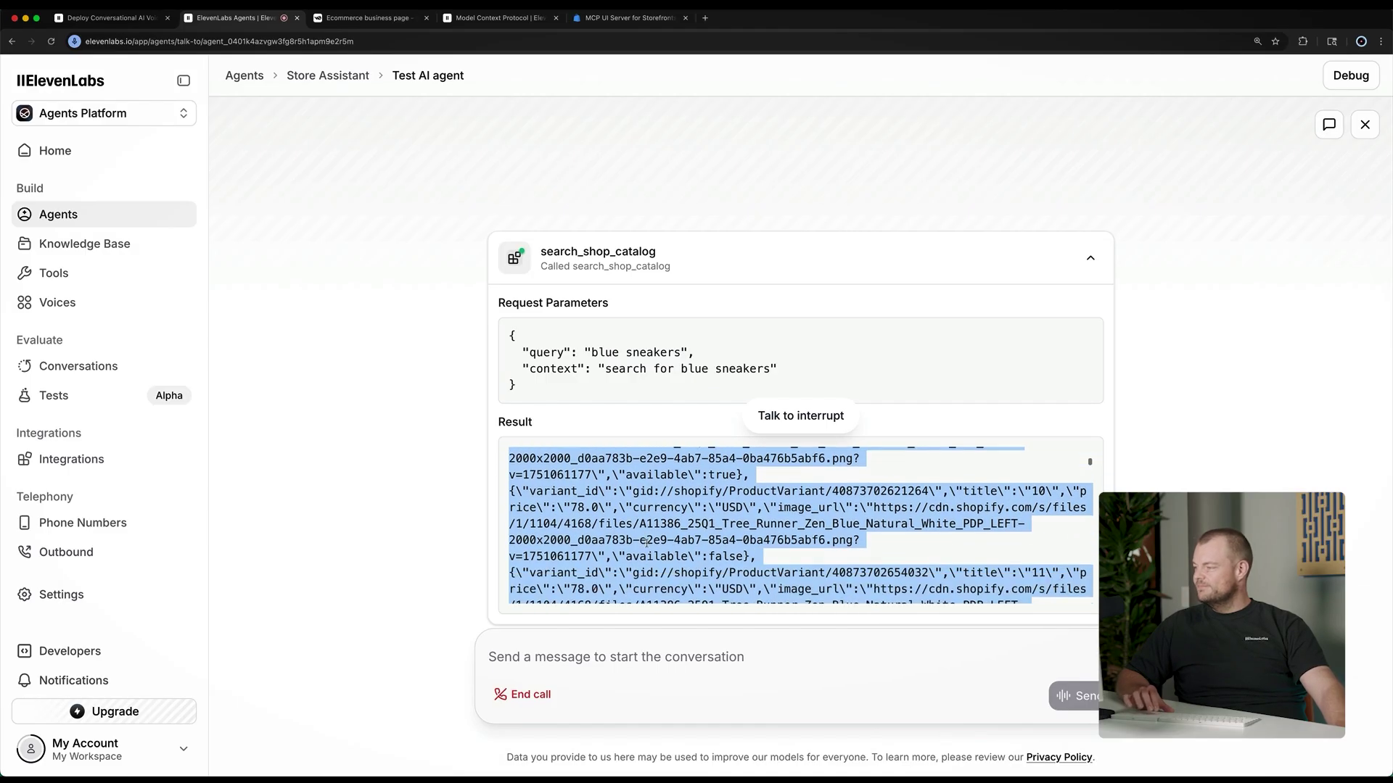
scroll(647, 541, "down", 10)
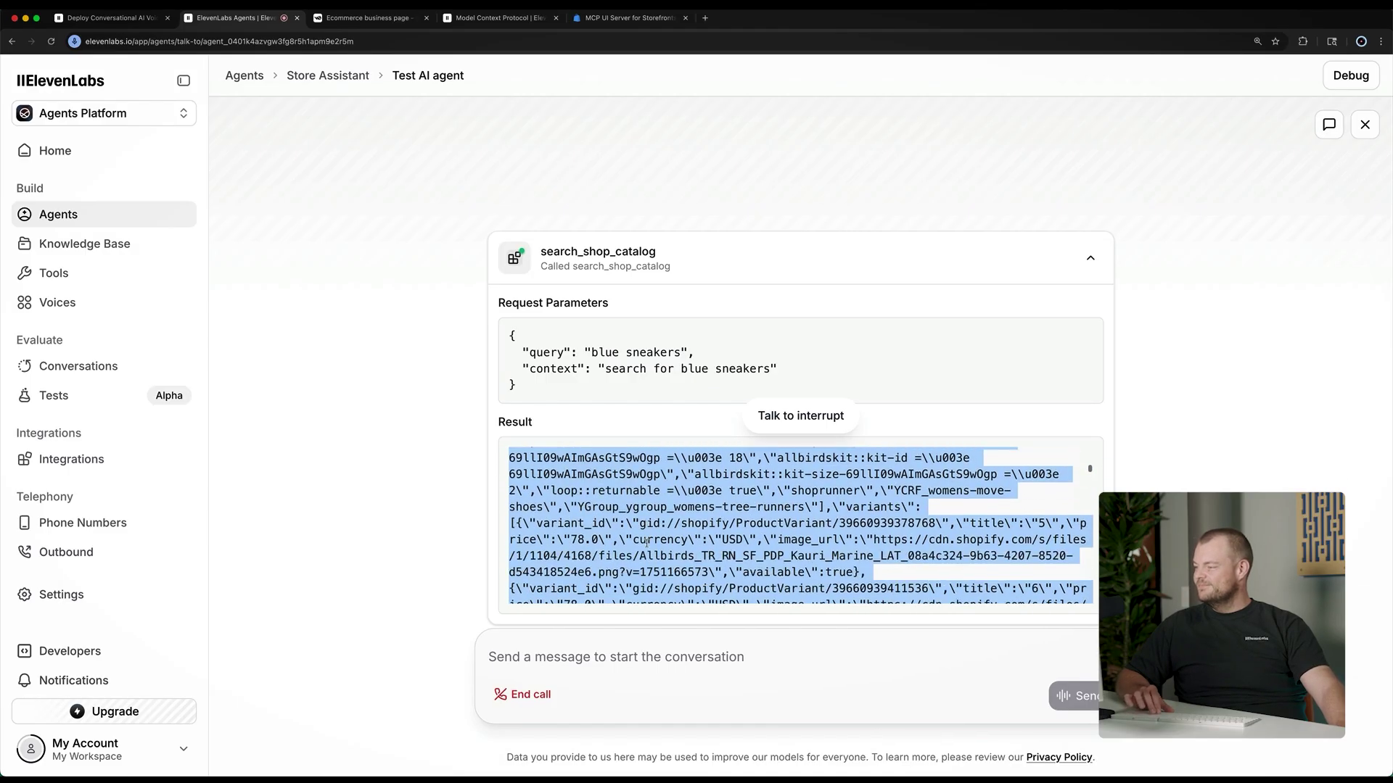
scroll(647, 543, "down", 10)
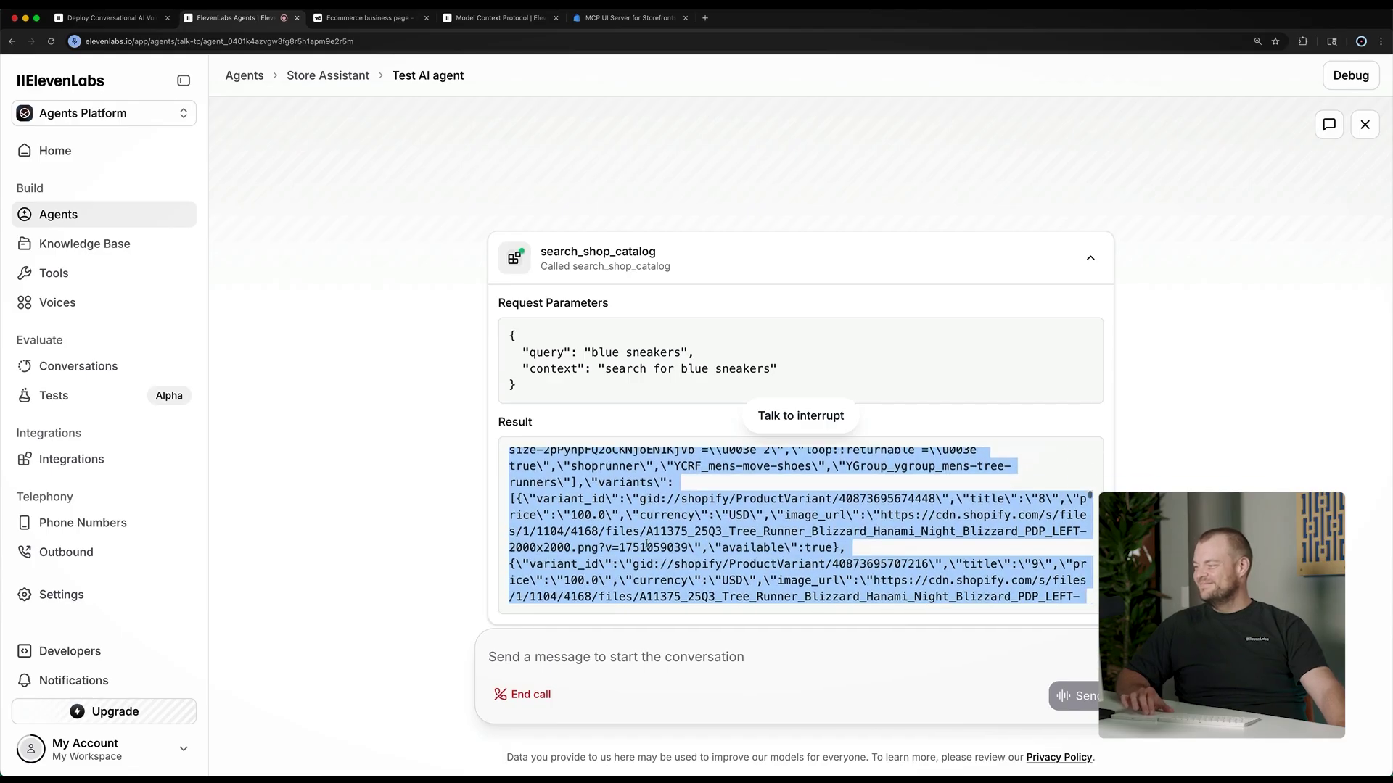
scroll(648, 544, "down", 2)
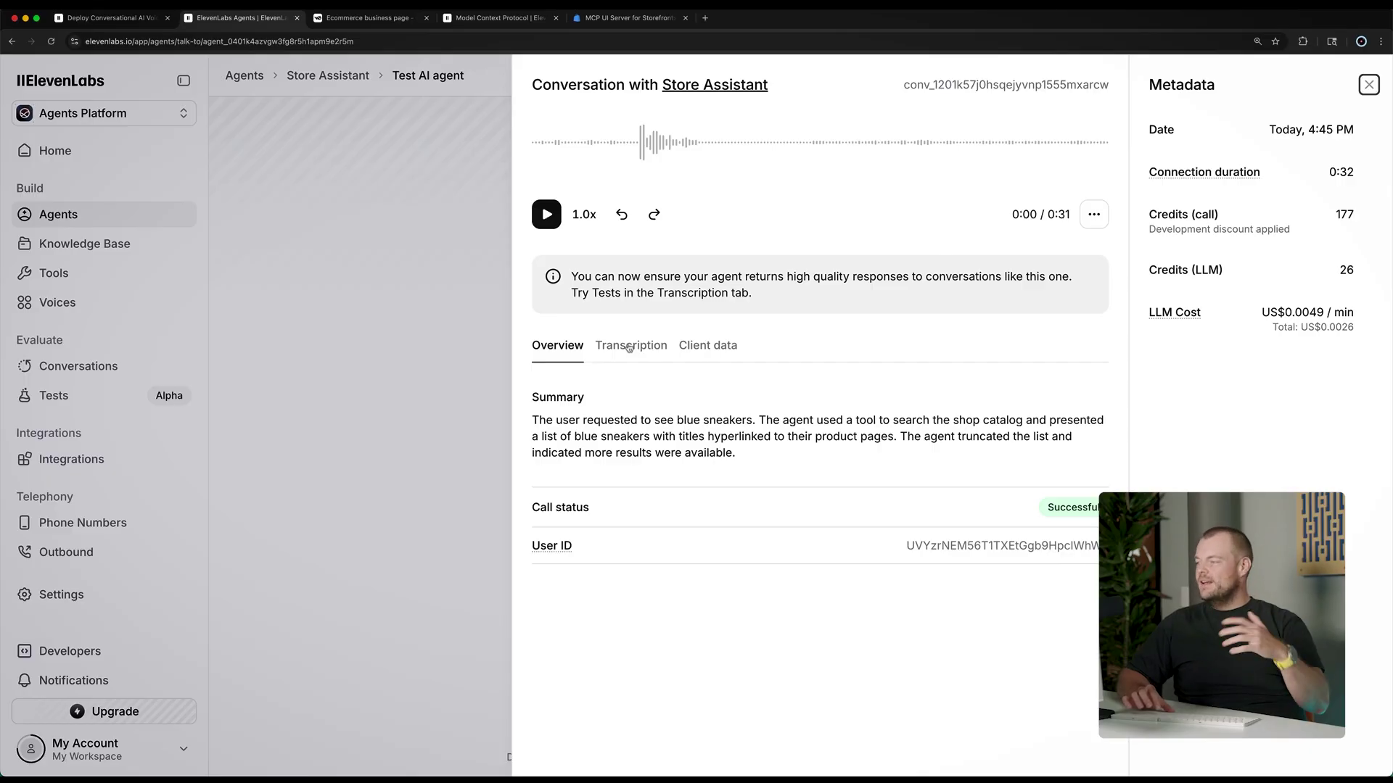
Step: Show the call transcript and highlight the successful ShopifyMCPStorefrontServer_search_shop_catalog tool call
left_click(629, 347)
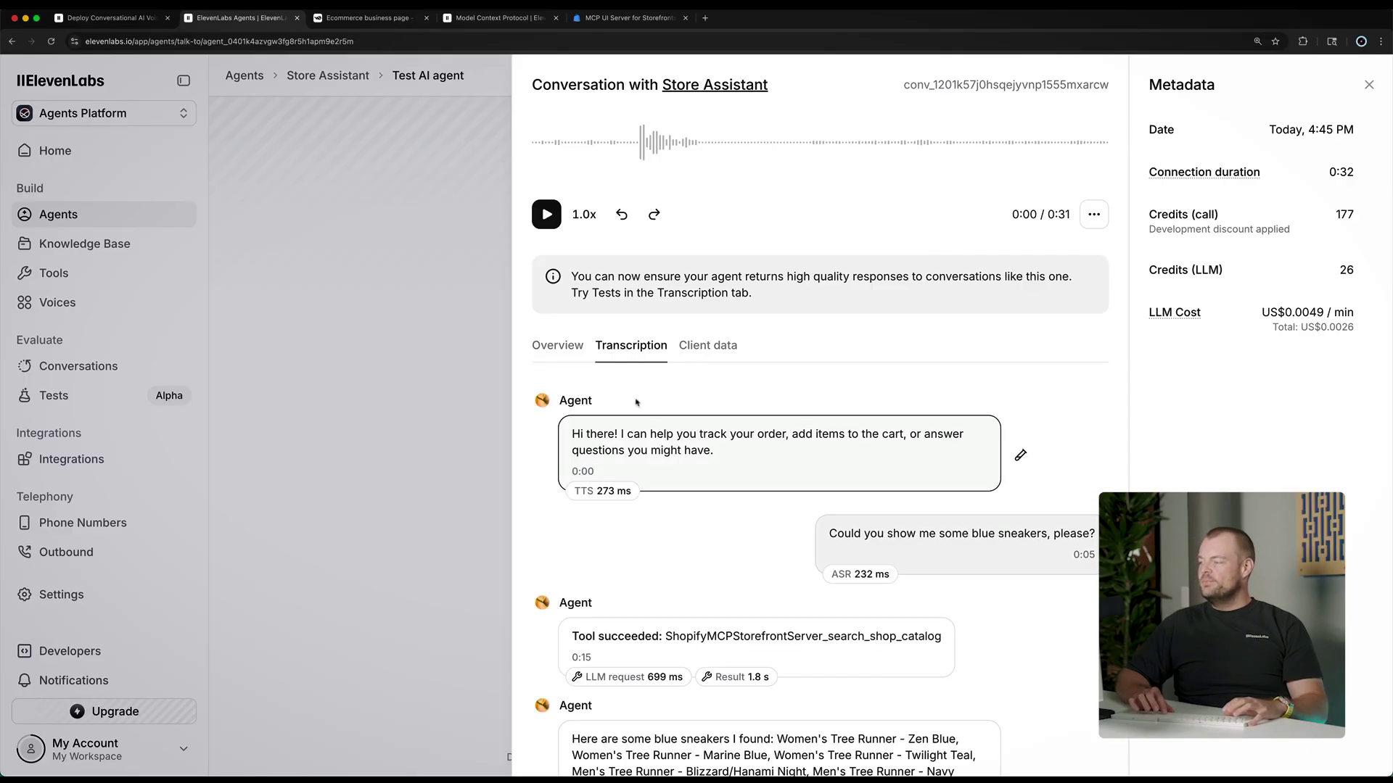
scroll(637, 403, "down", 3)
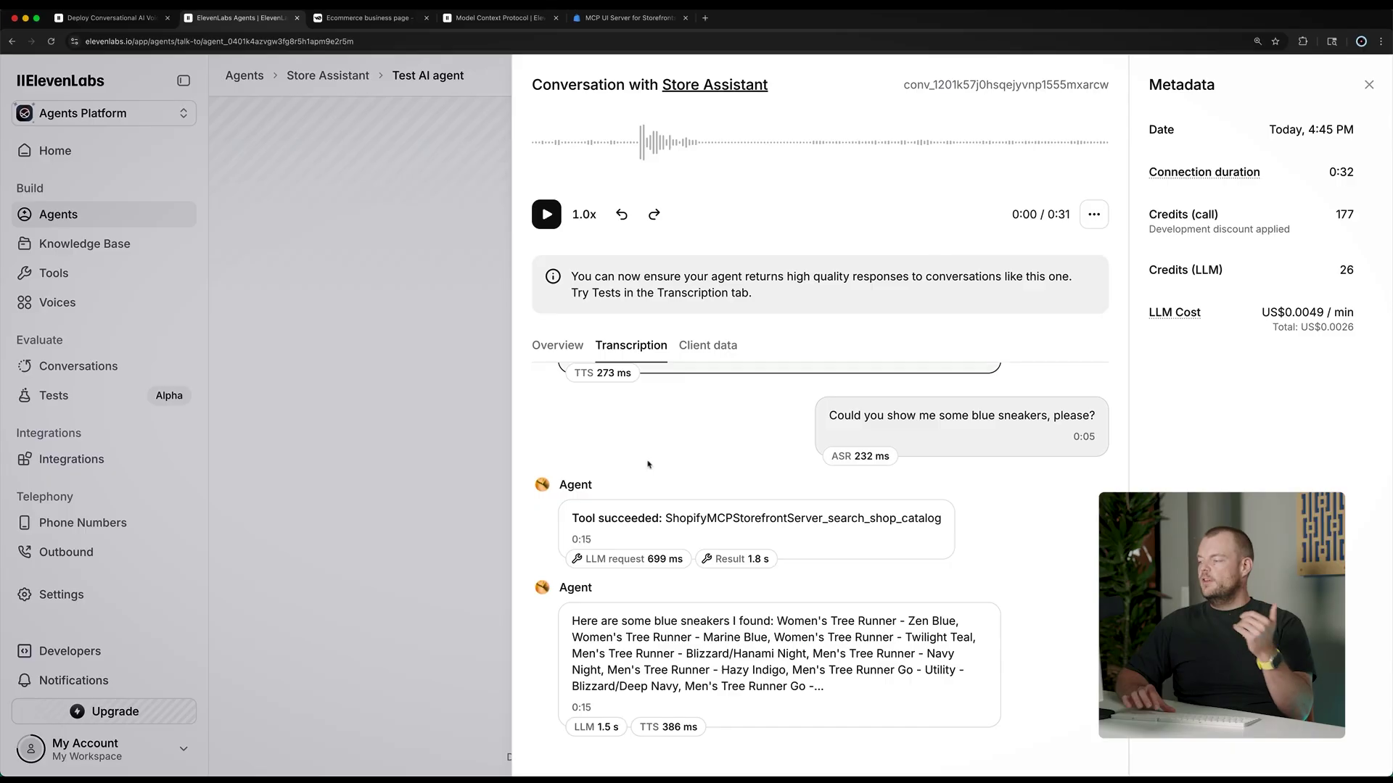
triple_click(672, 517)
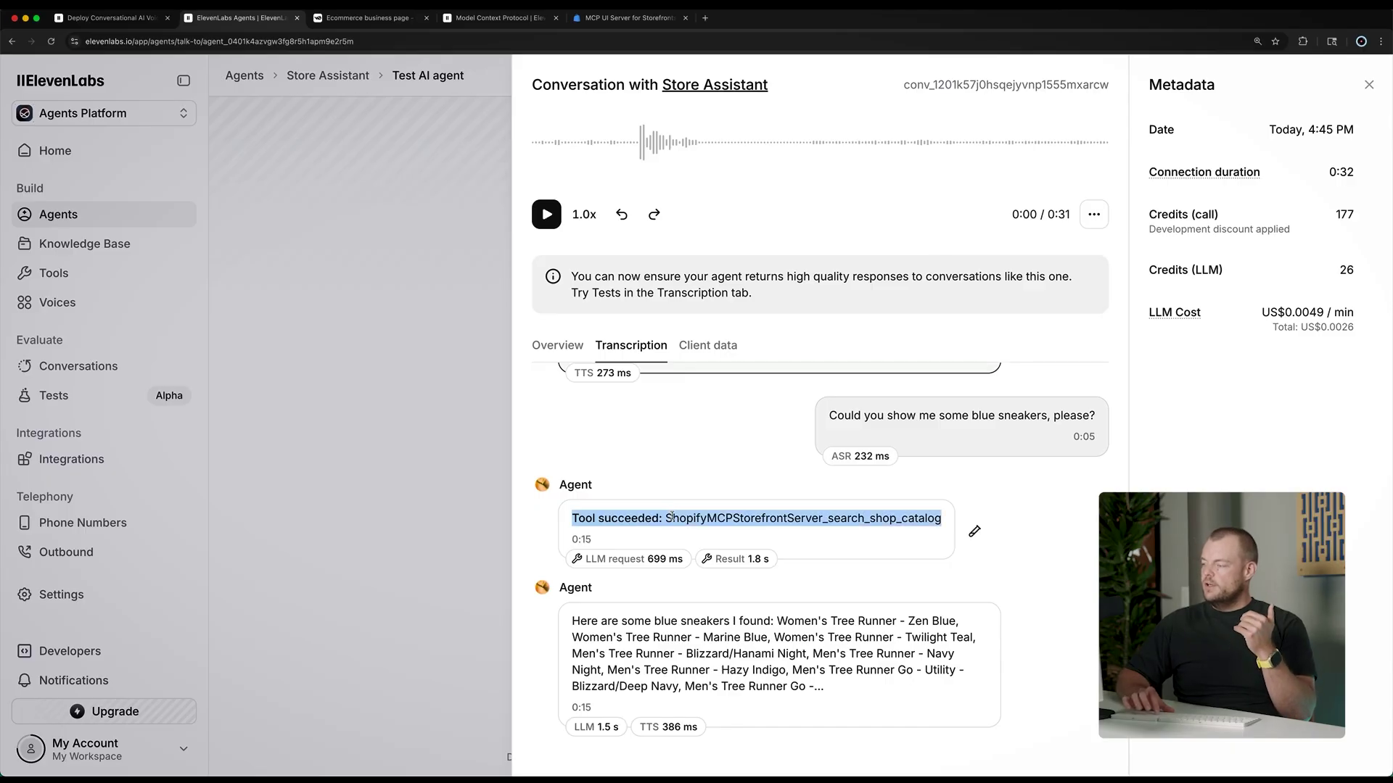
left_click(828, 521)
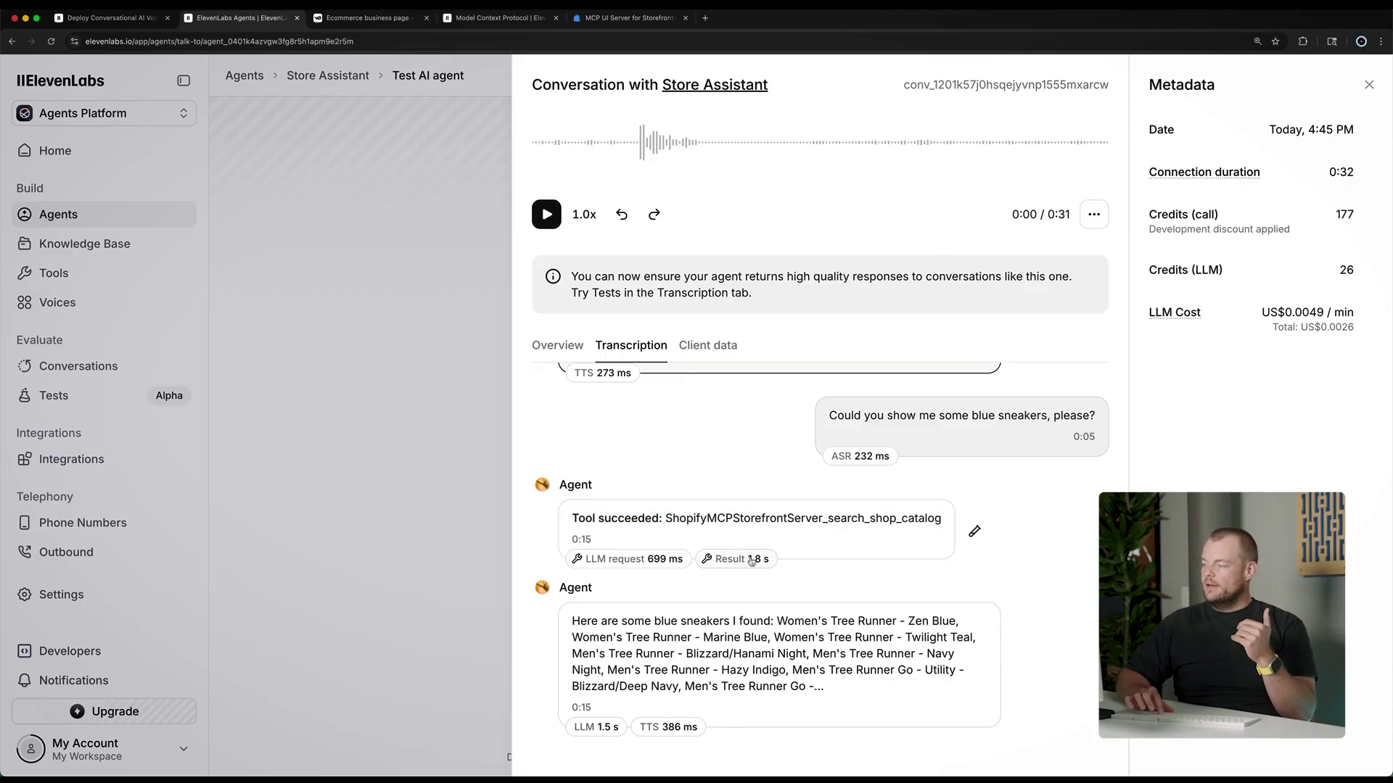
Step: Expand the 1.8 s tool call result to show the MCP server details
left_click(751, 560)
scroll(751, 561, "down", 4)
scroll(712, 466, "up", 3)
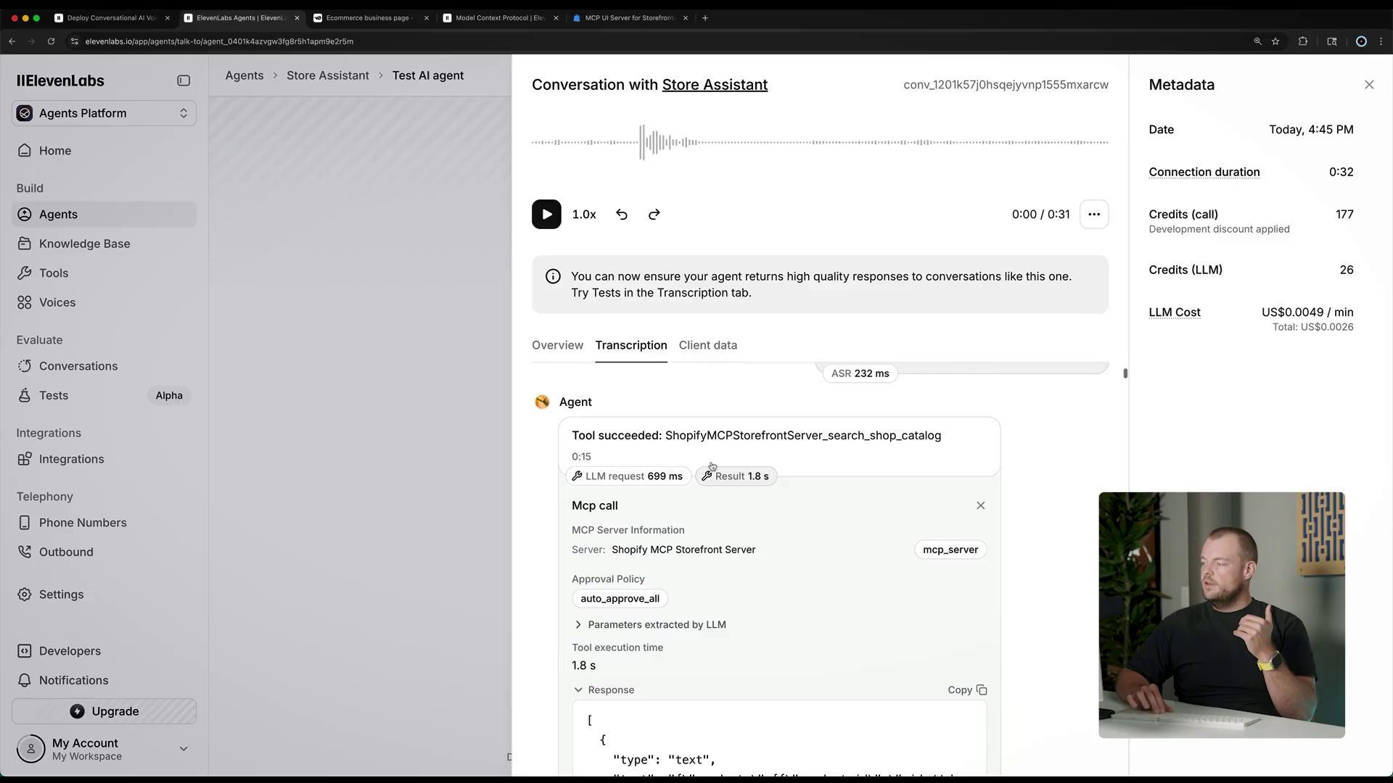
Step: Scroll through the product Response JSON, then go to the Storefront MCP UI Server page
scroll(664, 450, "down", 3)
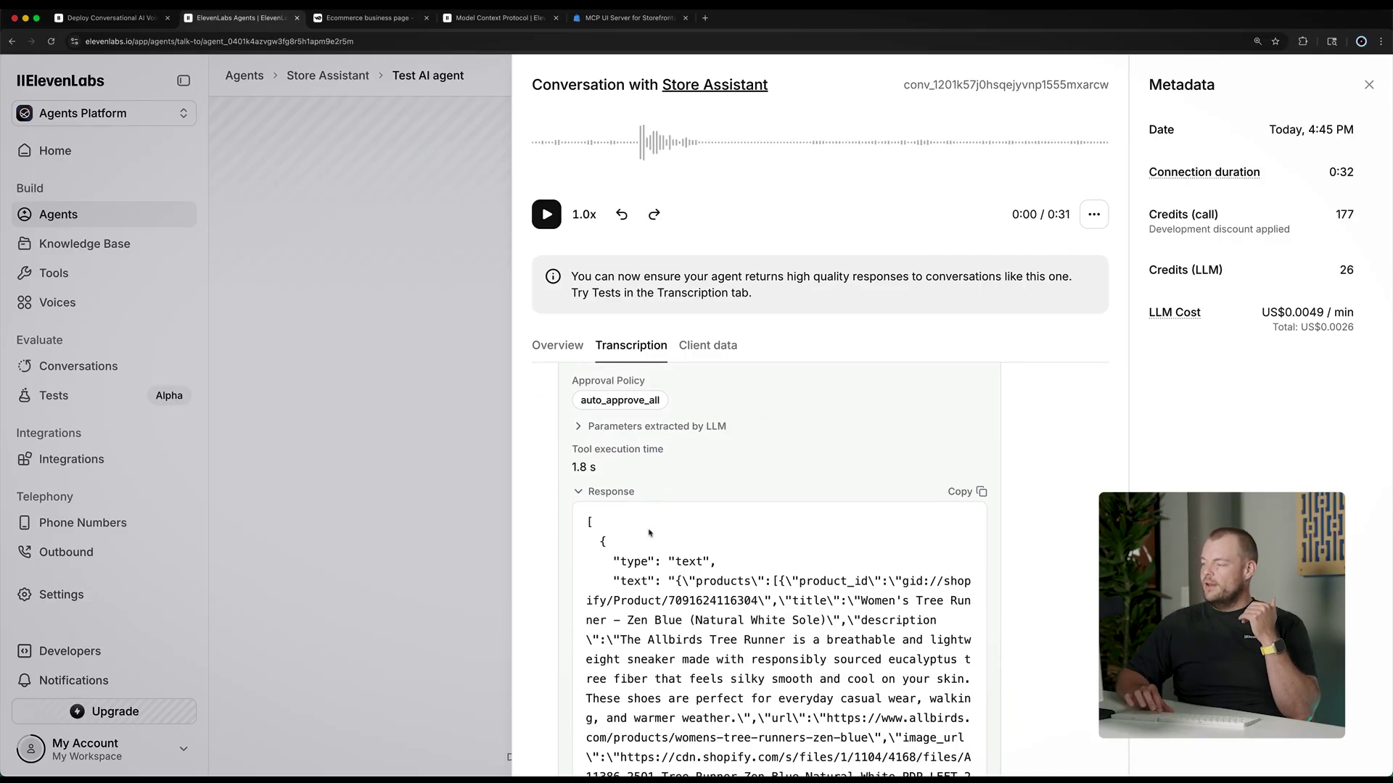
scroll(649, 533, "down", 15)
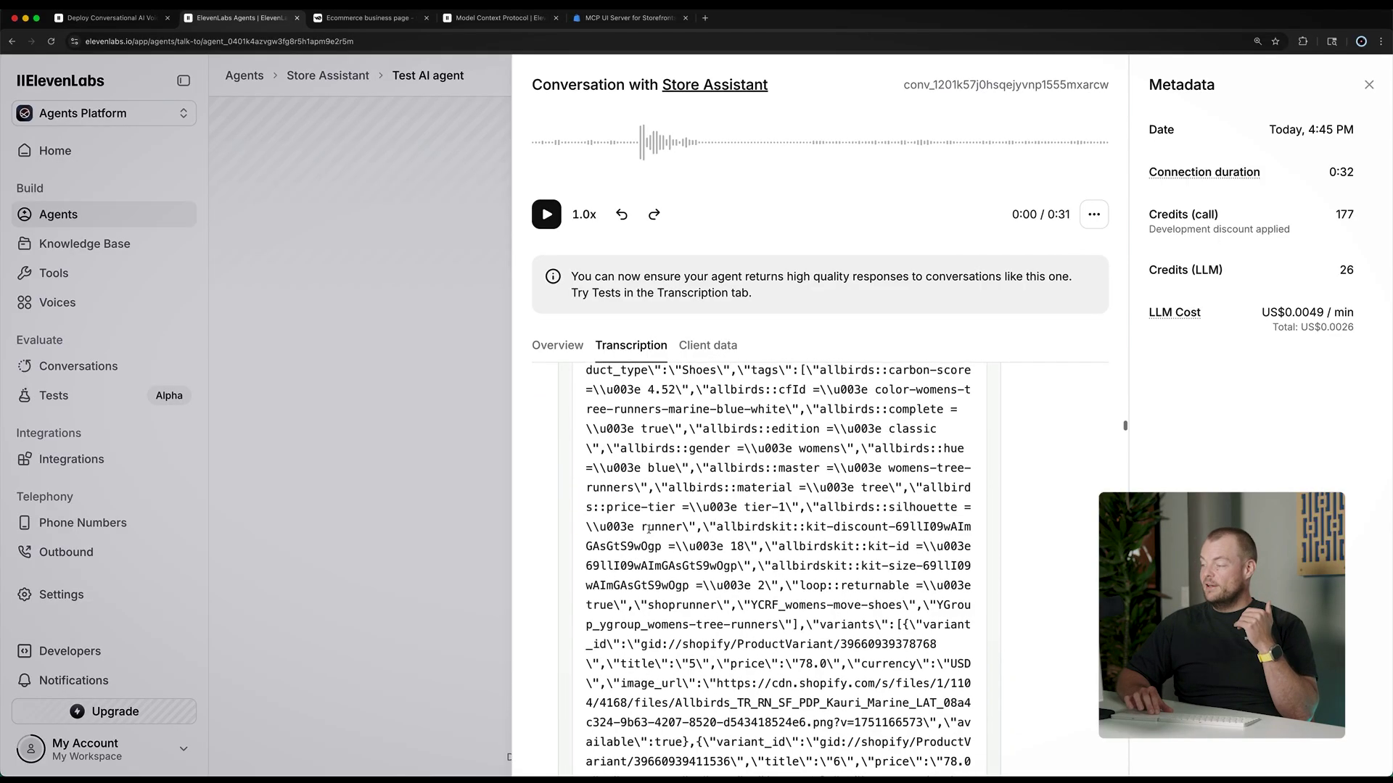
scroll(649, 529, "down", 10)
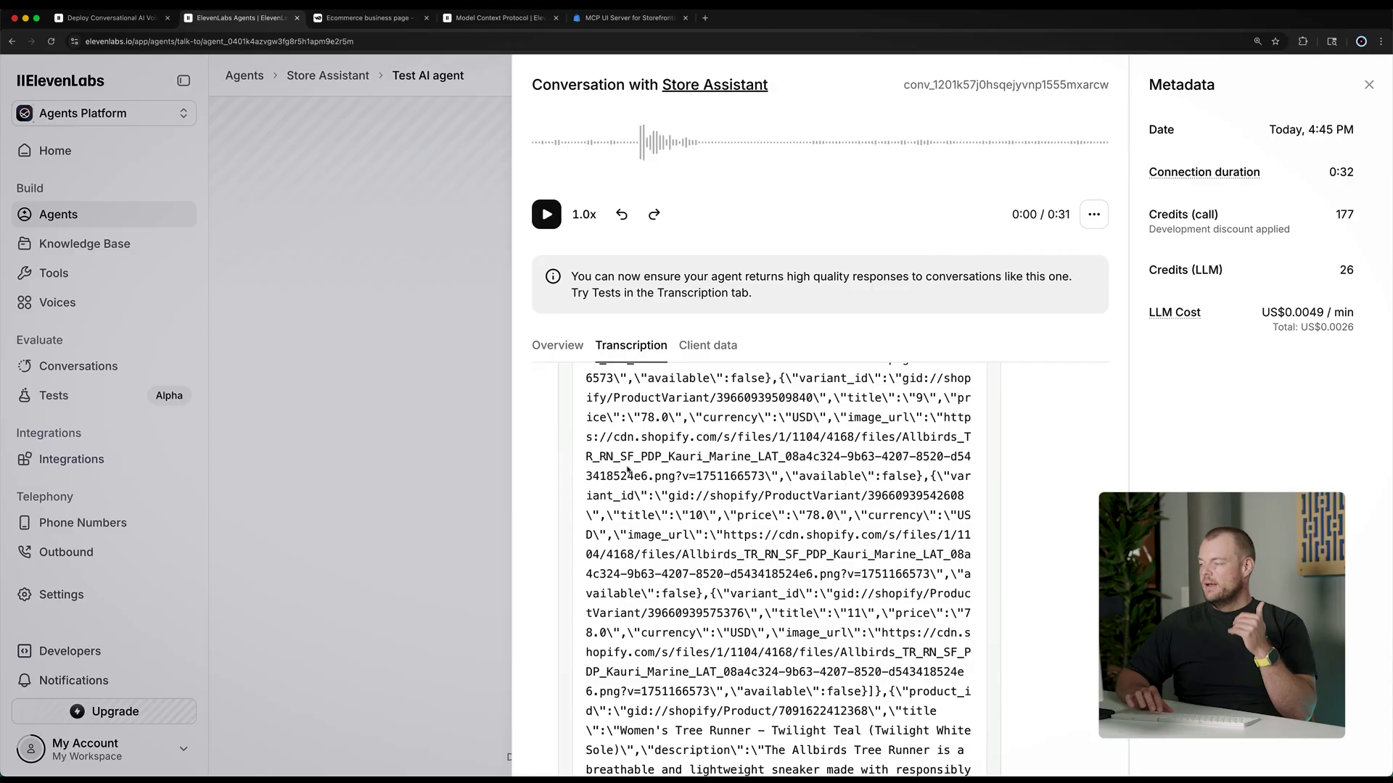
left_click_drag(604, 455, 696, 512)
scroll(730, 488, "down", 10)
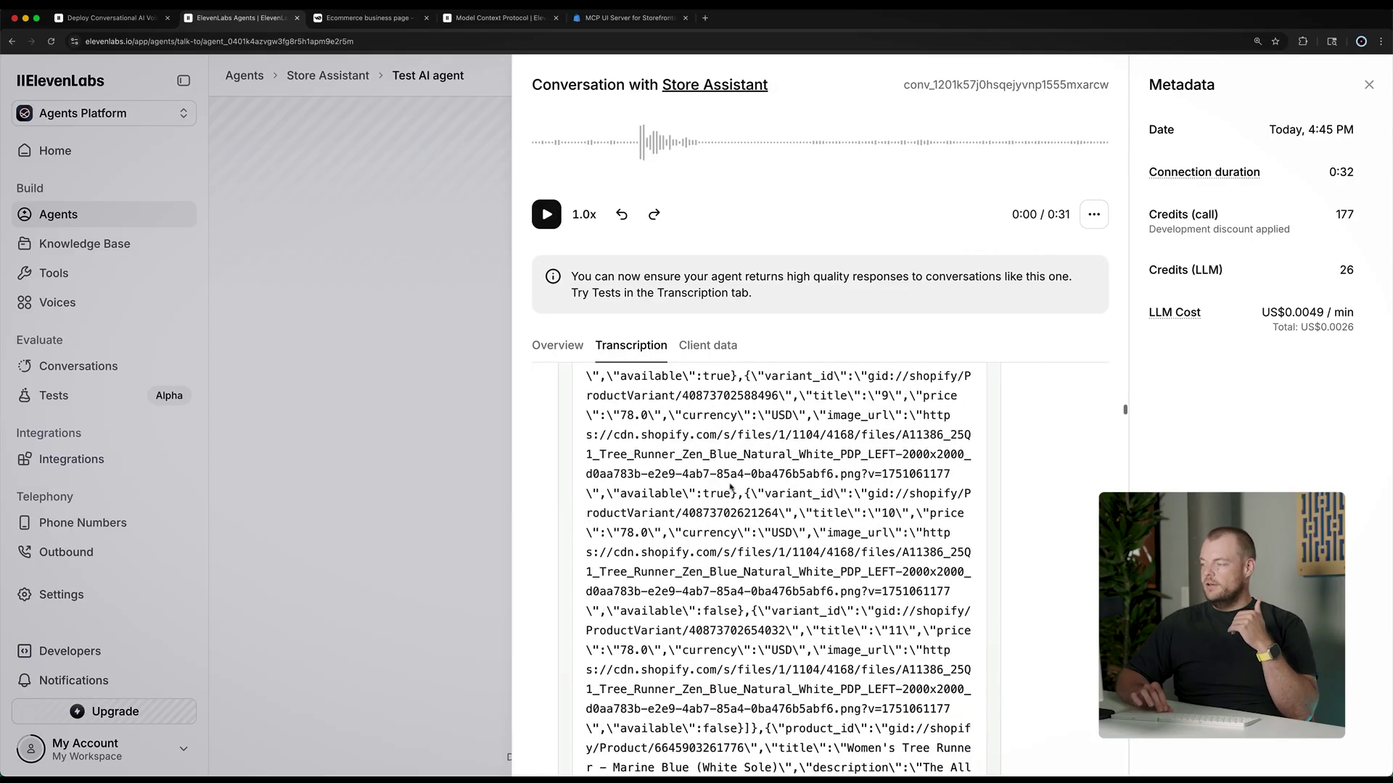
scroll(730, 487, "up", 7)
scroll(730, 487, "down", 8)
scroll(730, 483, "up", 5)
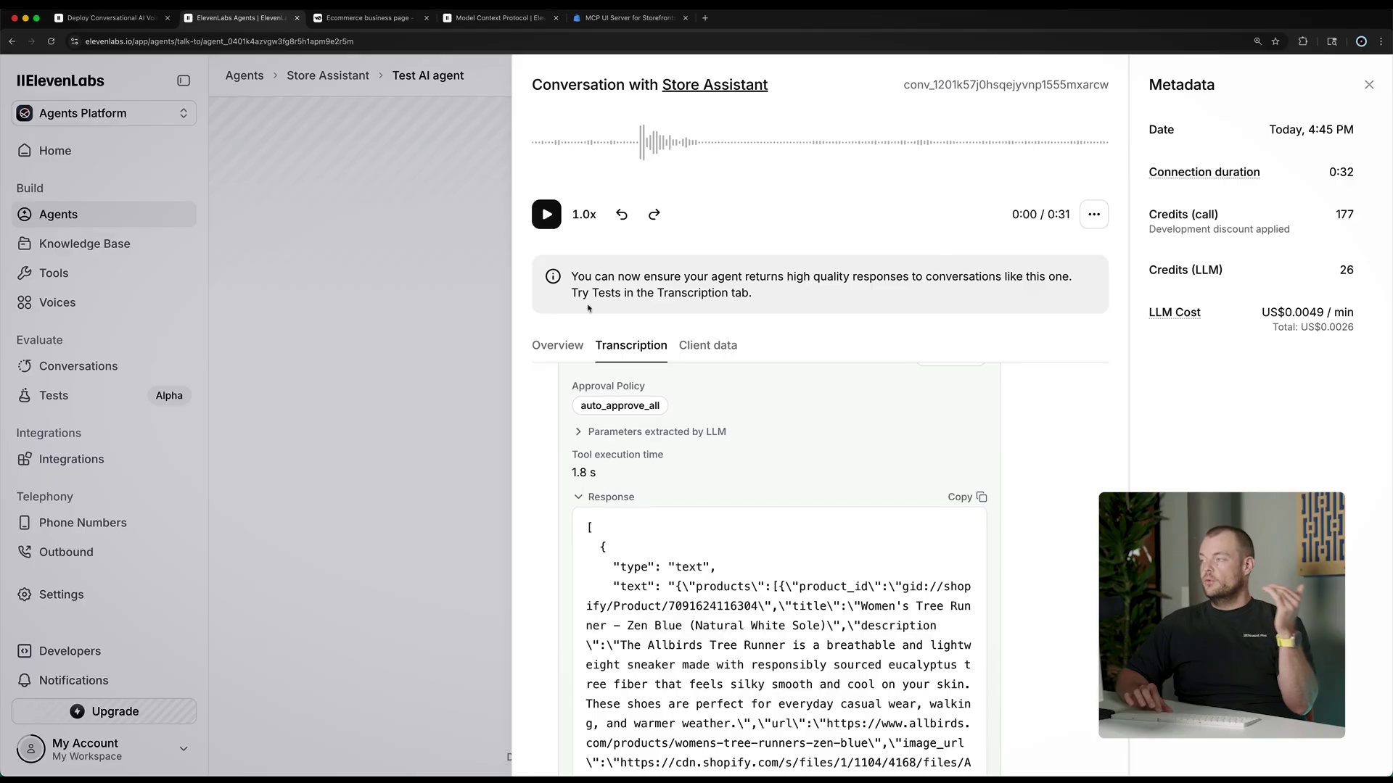
left_click(388, 19)
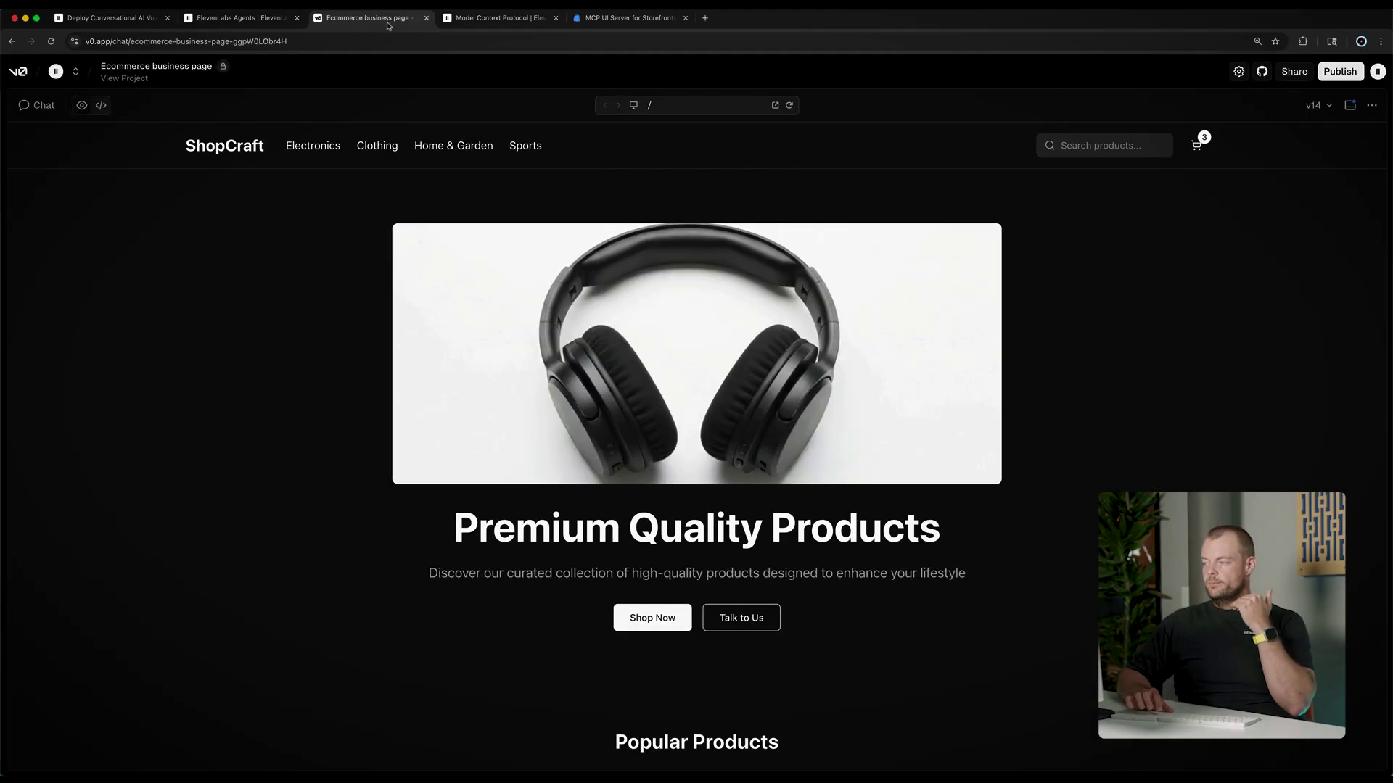
left_click(631, 20)
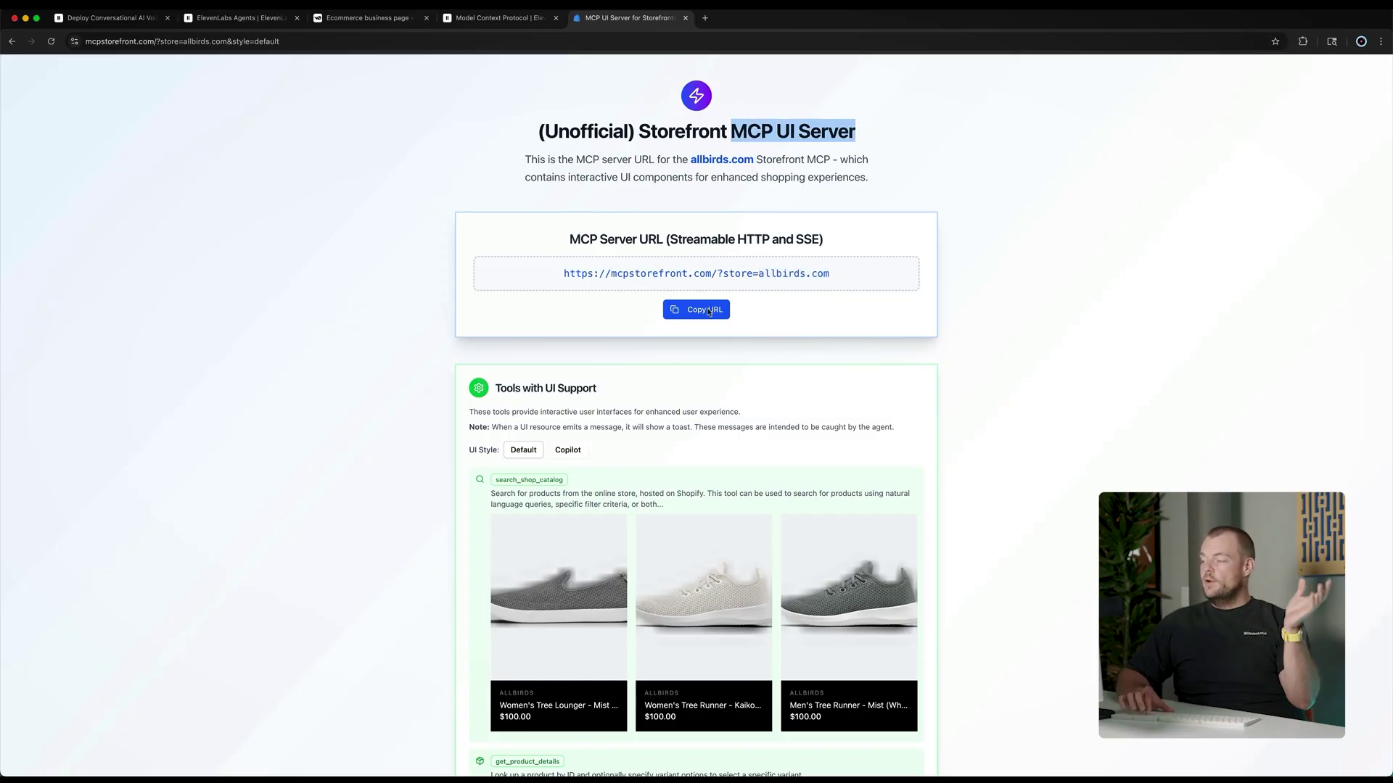
scroll(709, 311, "down", 3)
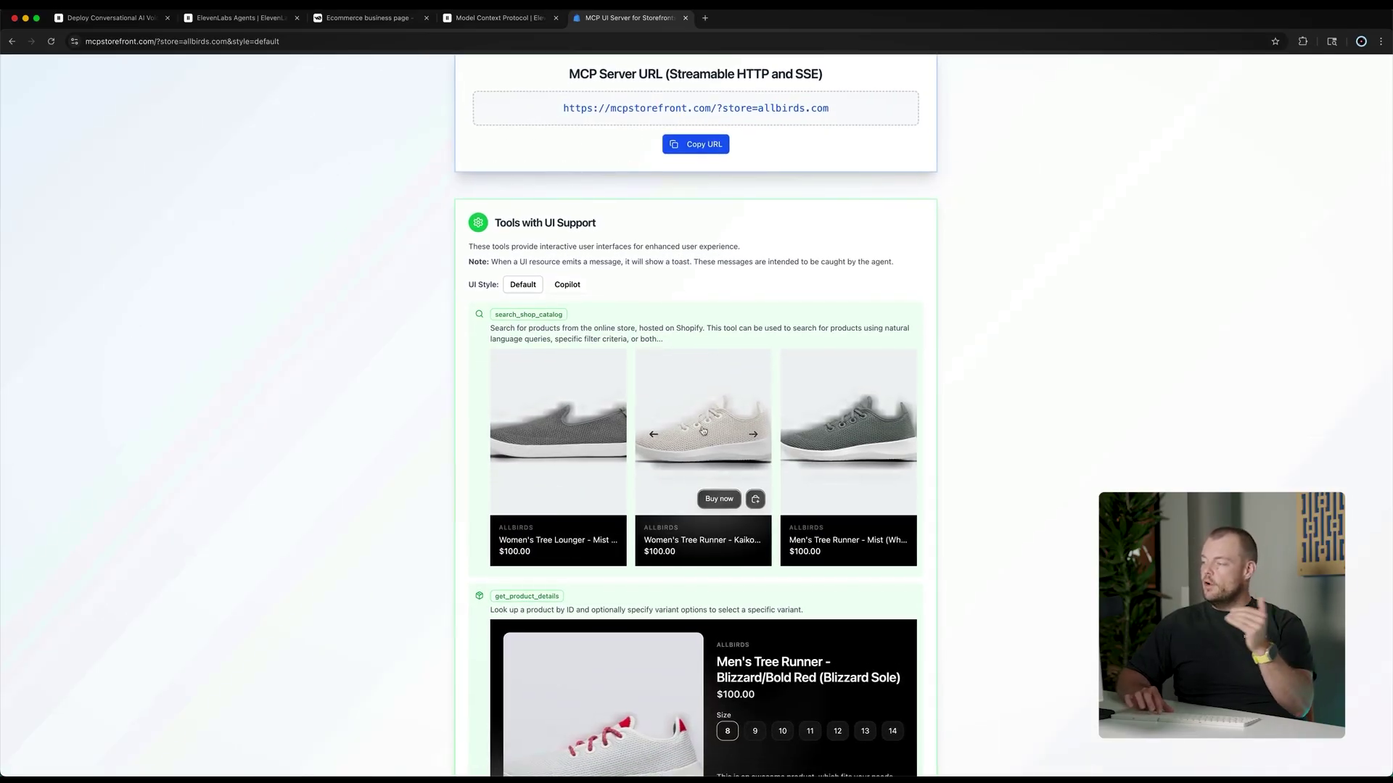
scroll(754, 437, "down", 2)
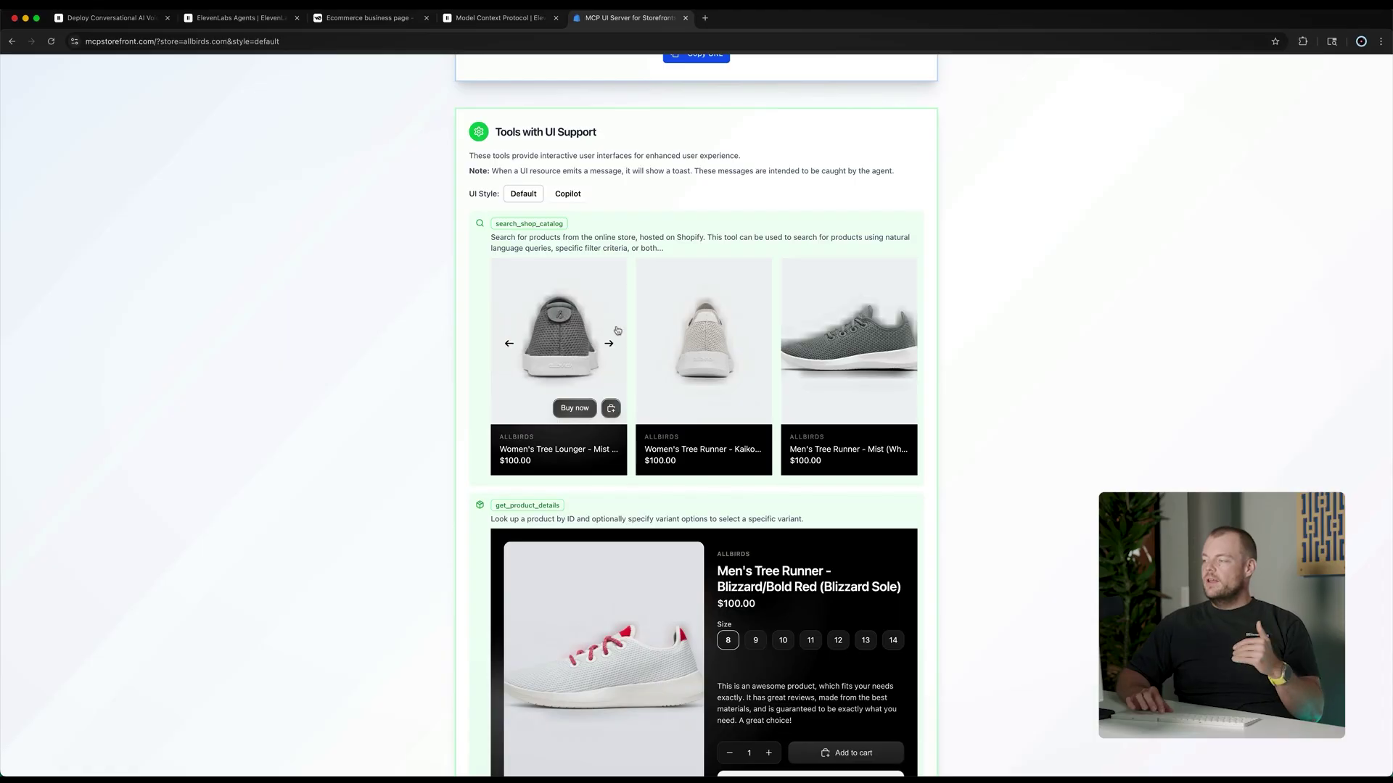
scroll(617, 331, "down", 5)
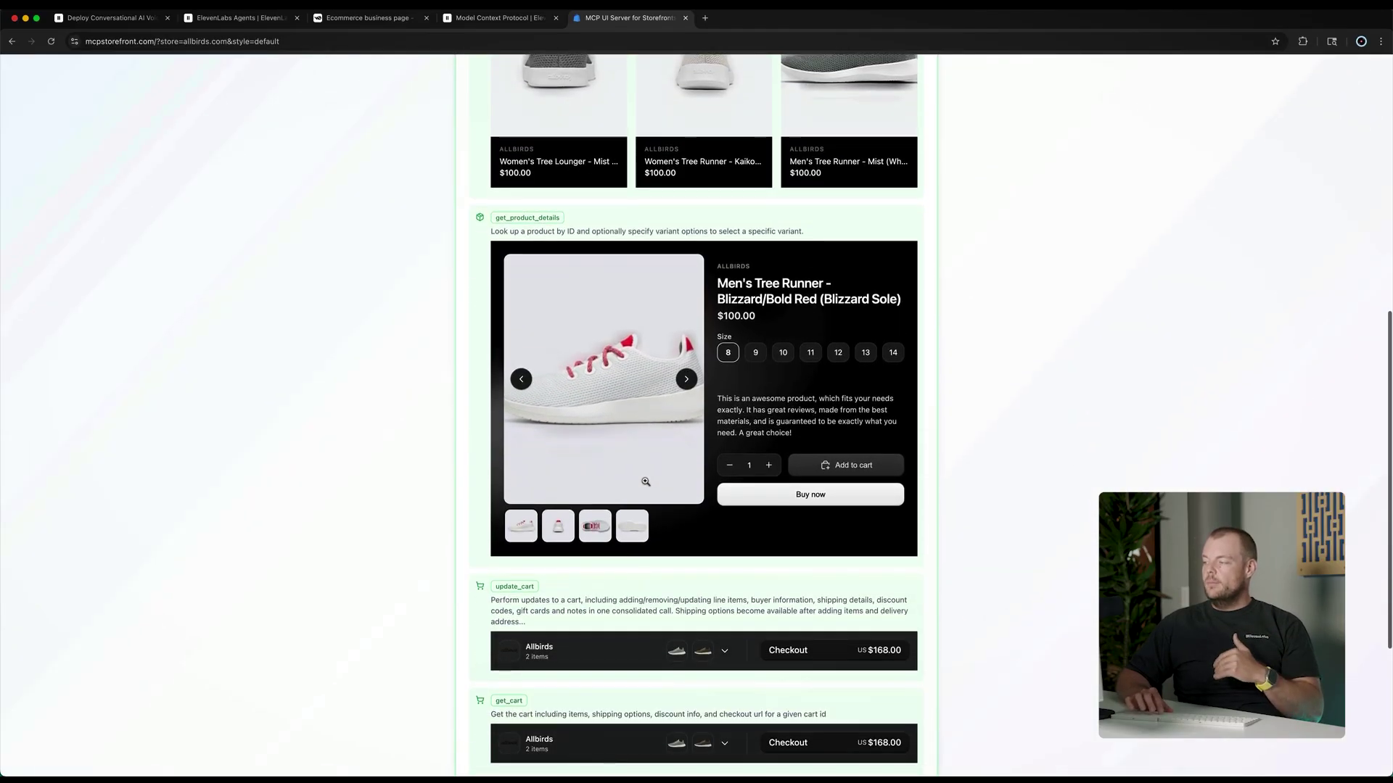
scroll(834, 493, "down", 3)
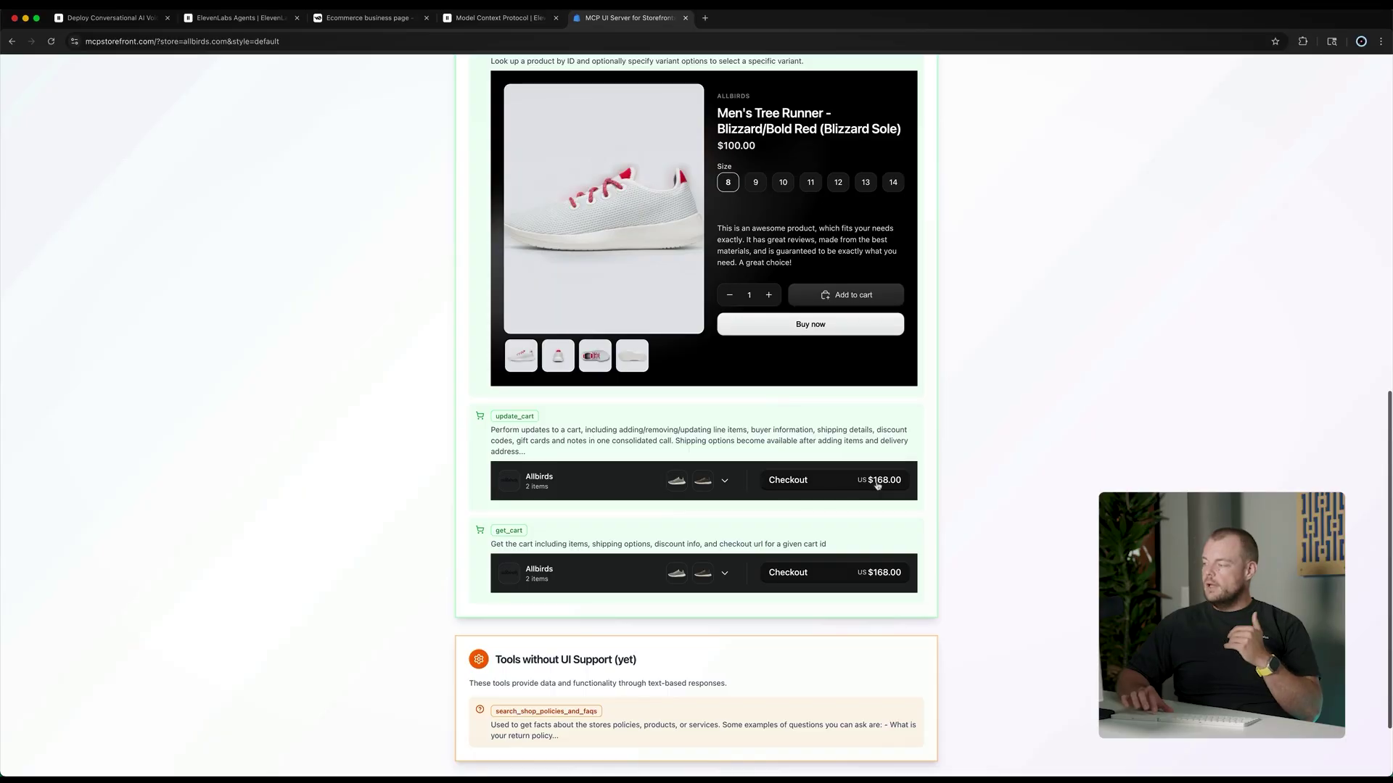
scroll(878, 479, "down", 1)
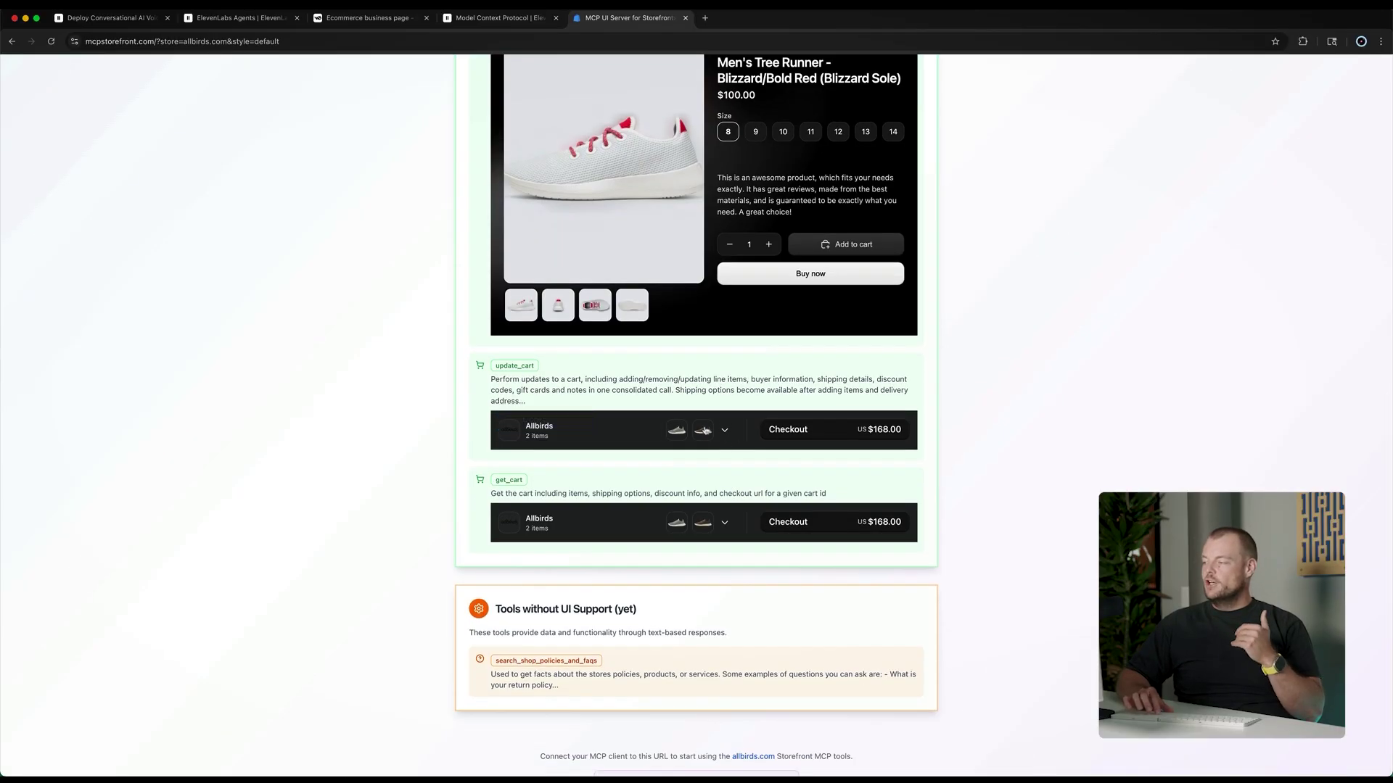
left_click(705, 430)
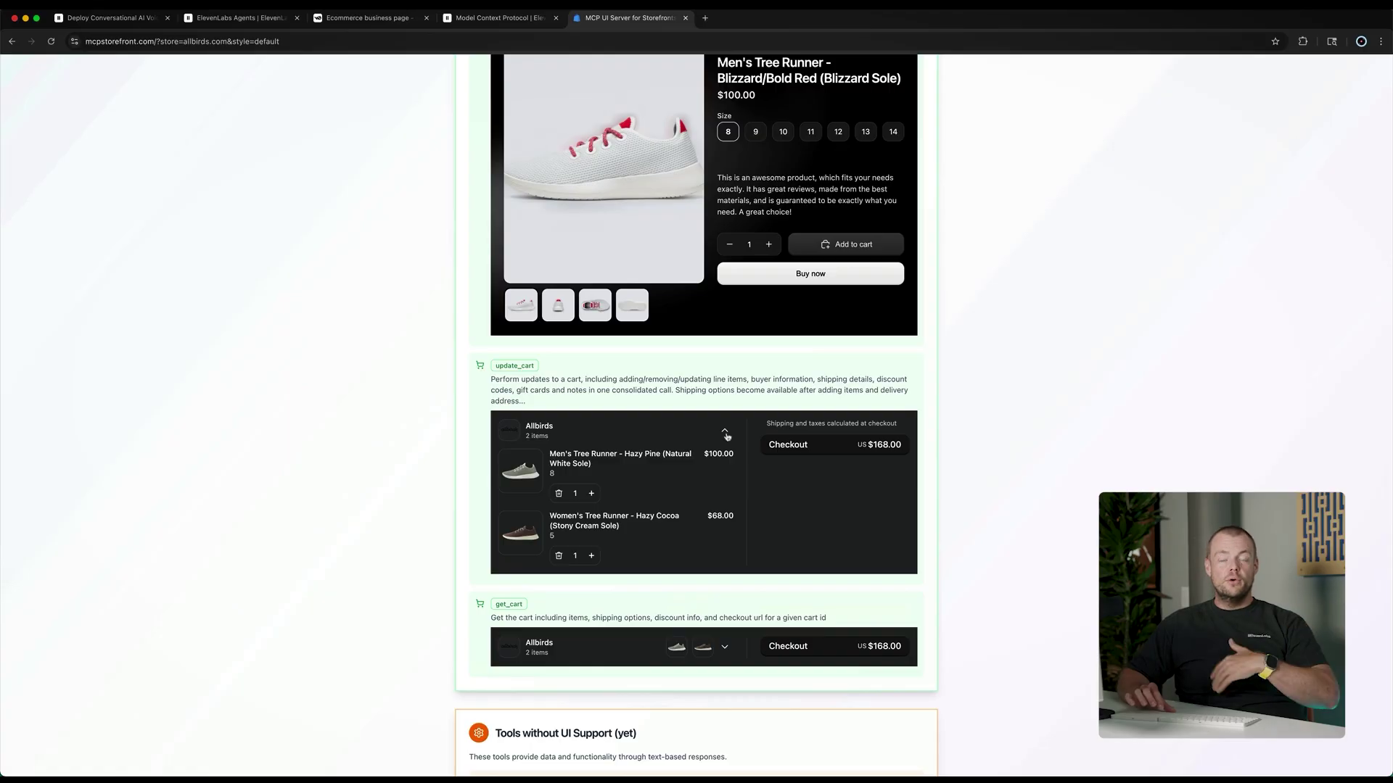
left_click(722, 432)
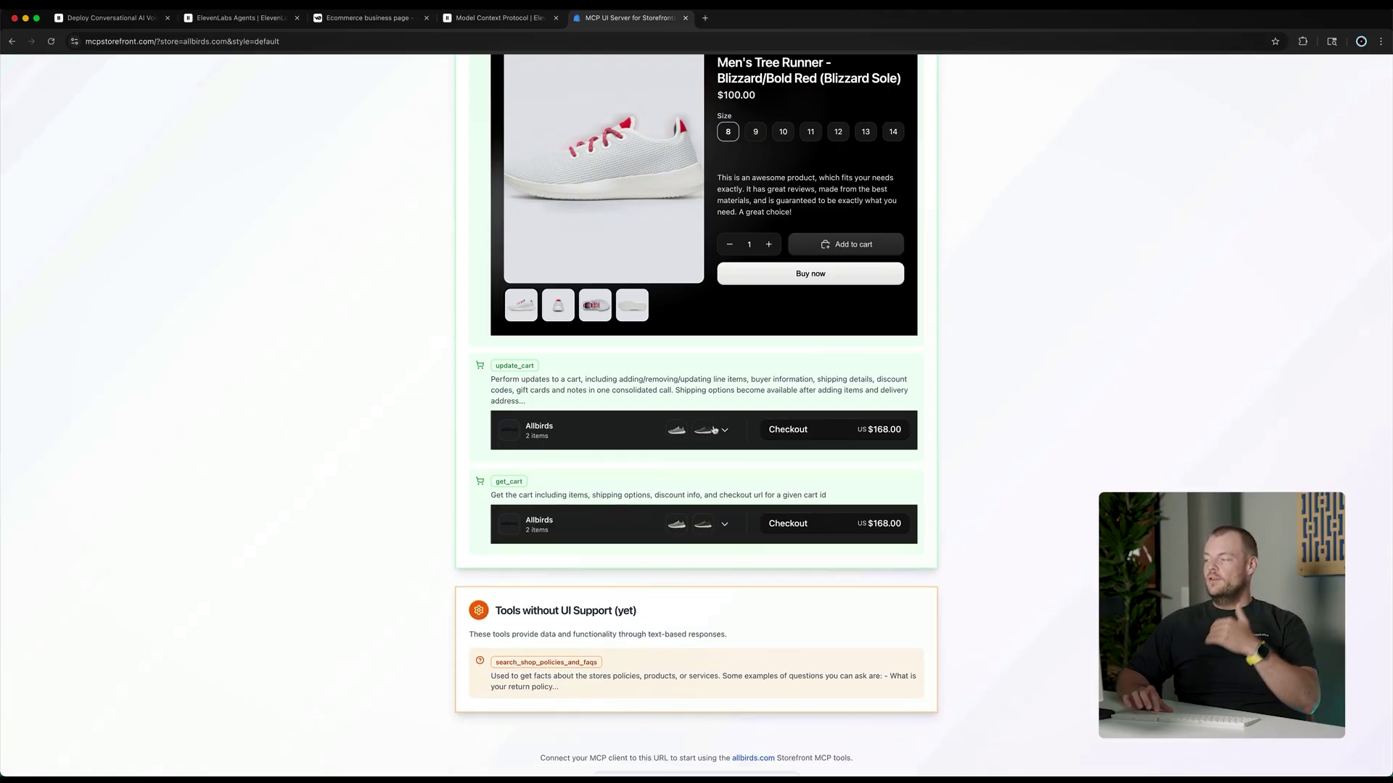